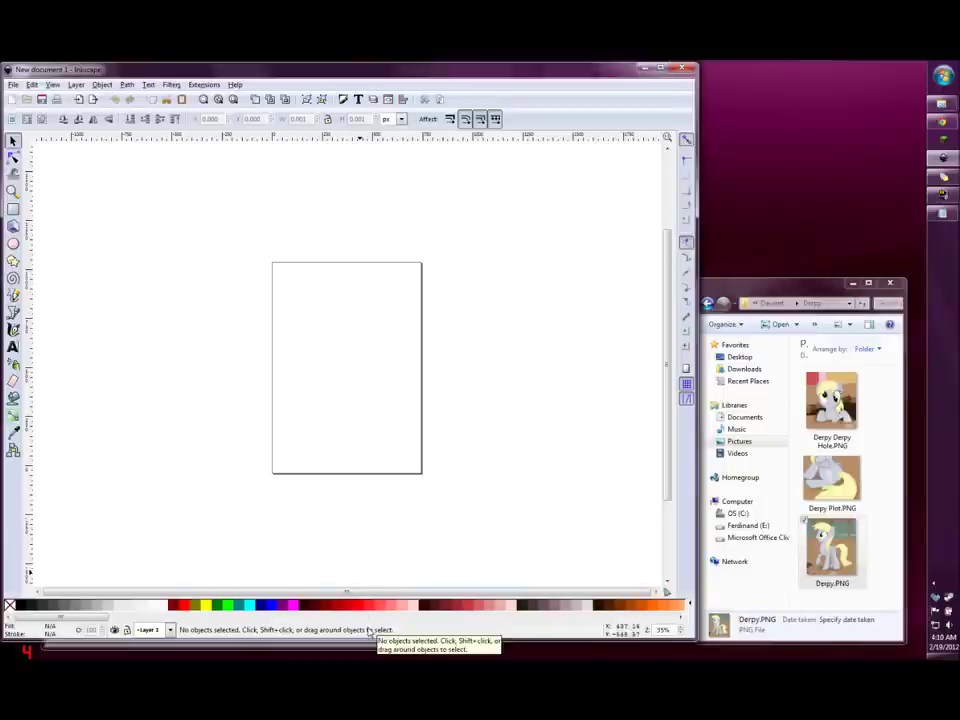
Step: Switch to the Explorer window showing Inkscape's palettes folder
key(alt+Tab)
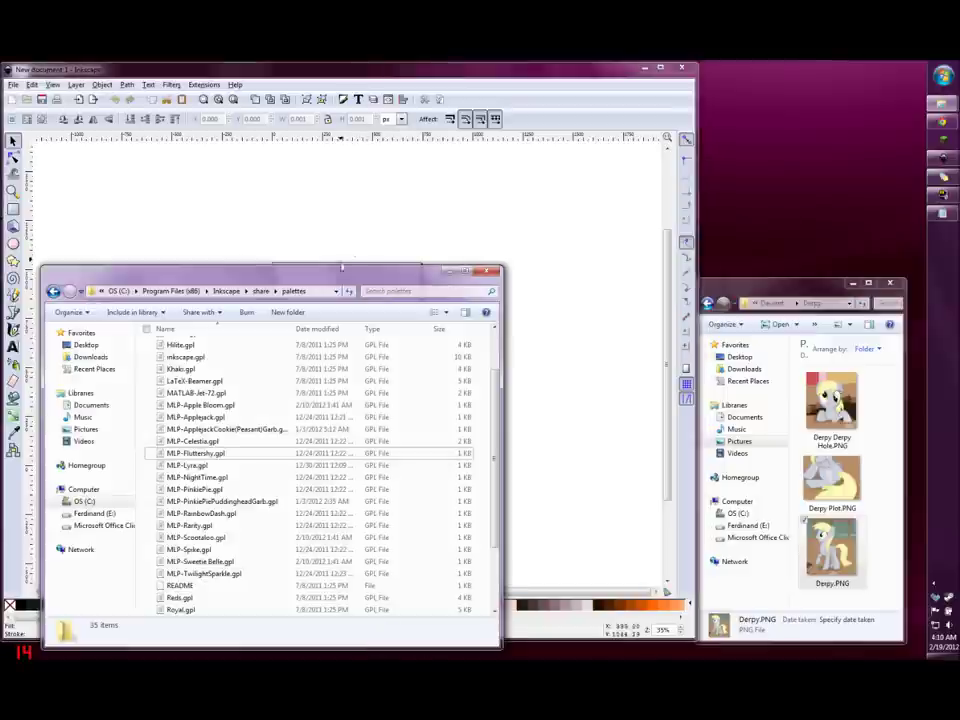
Step: Move the palettes folder window toward the centre, then bring Inkscape back to the front
drag(340, 279, 468, 215)
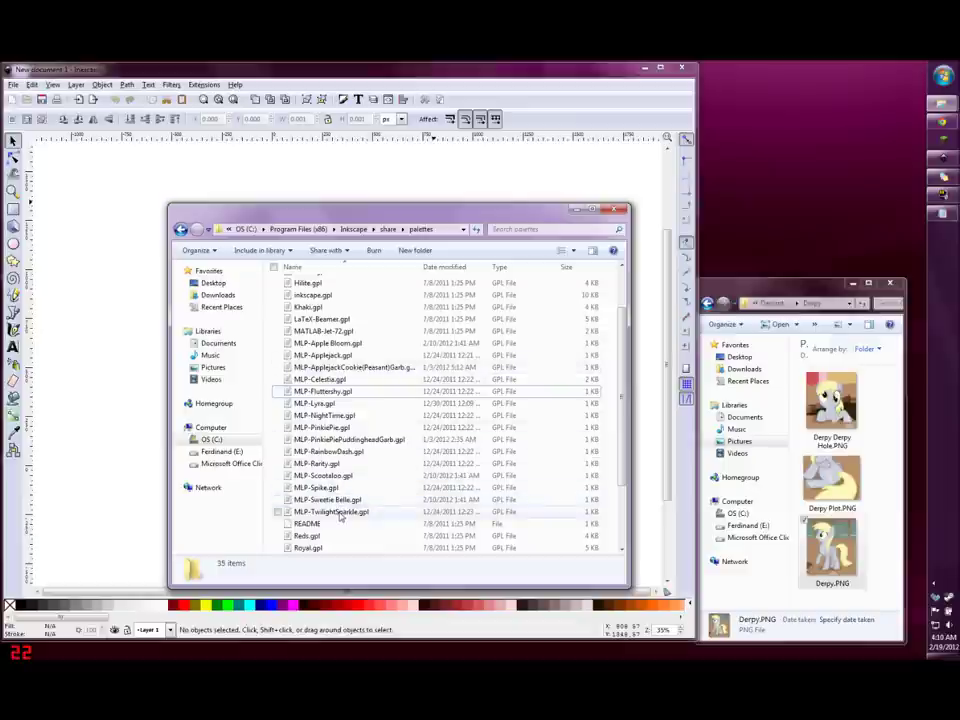
click(598, 73)
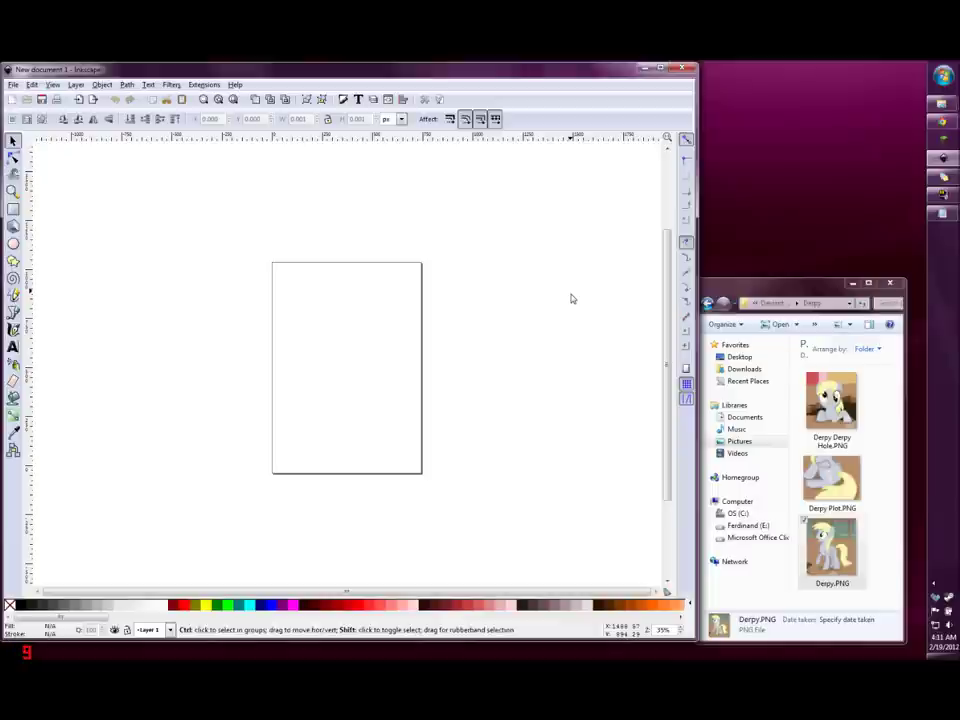
Step: Open Swatches and Fill and Stroke, dock Swatches above Fill and Stroke, and enlarge it
key(ctrl+shift+w)
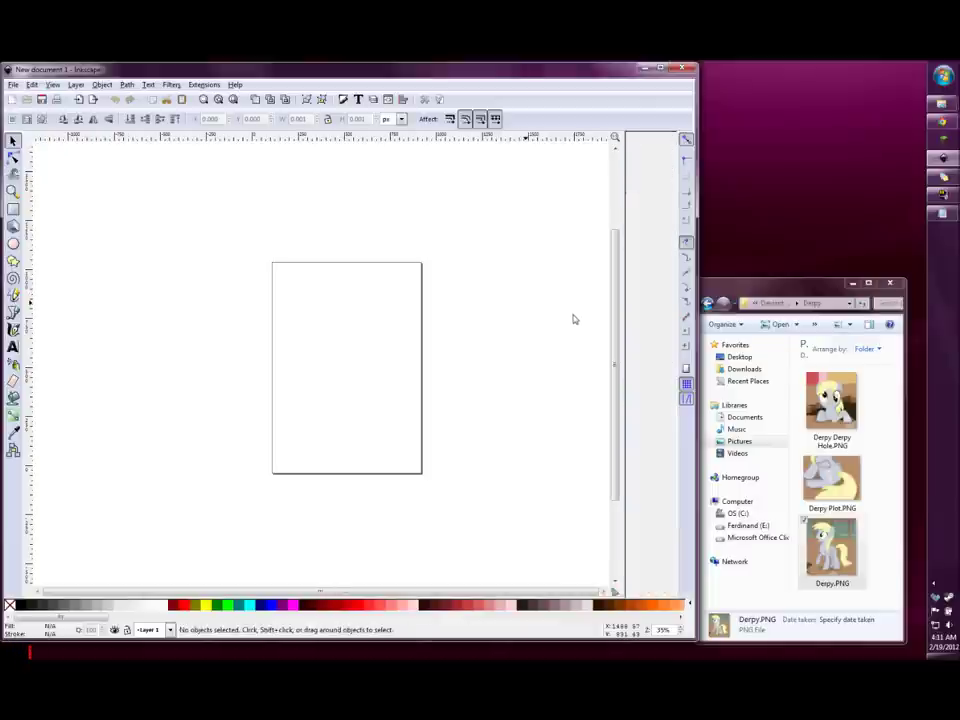
key(ctrl+shift+f)
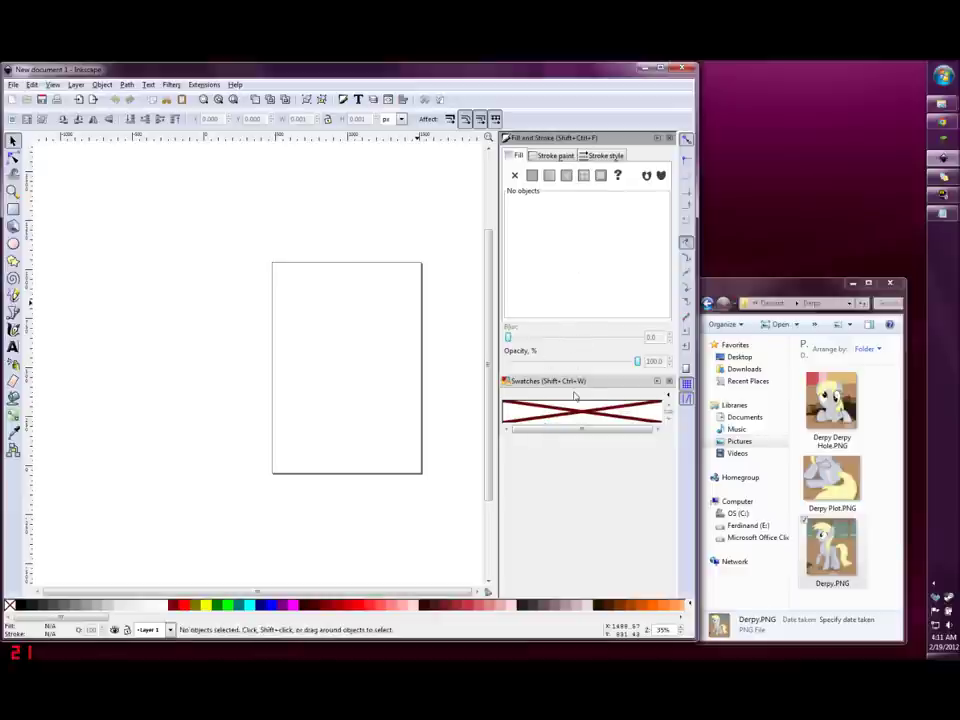
mouse_move(574, 386)
mouse_down()
mouse_move(575, 137)
mouse_move(578, 149)
mouse_up()
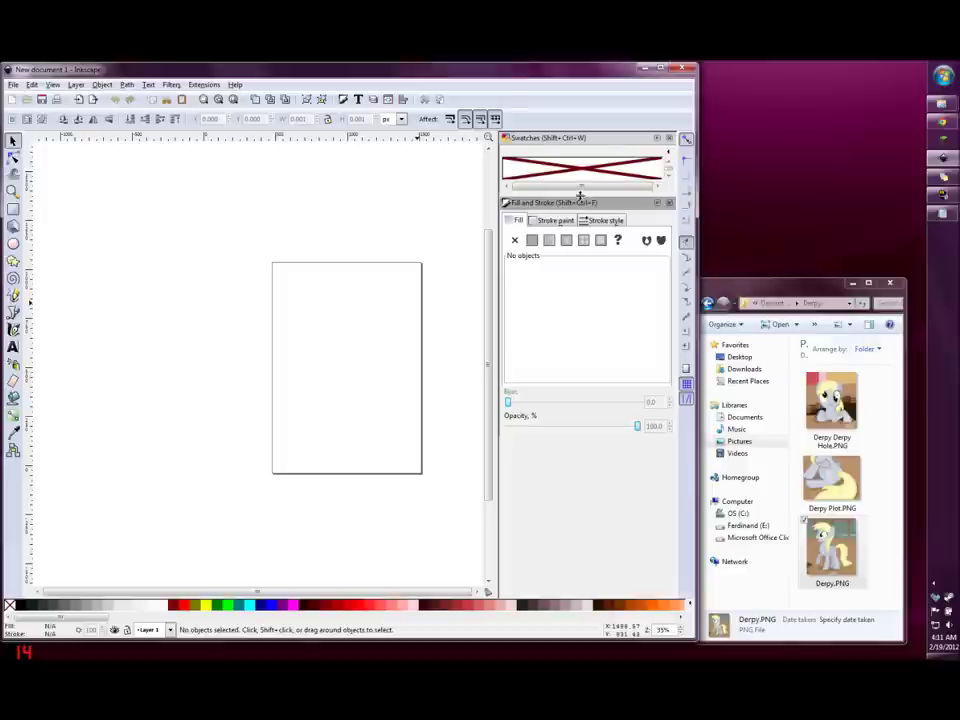
drag(580, 196, 580, 345)
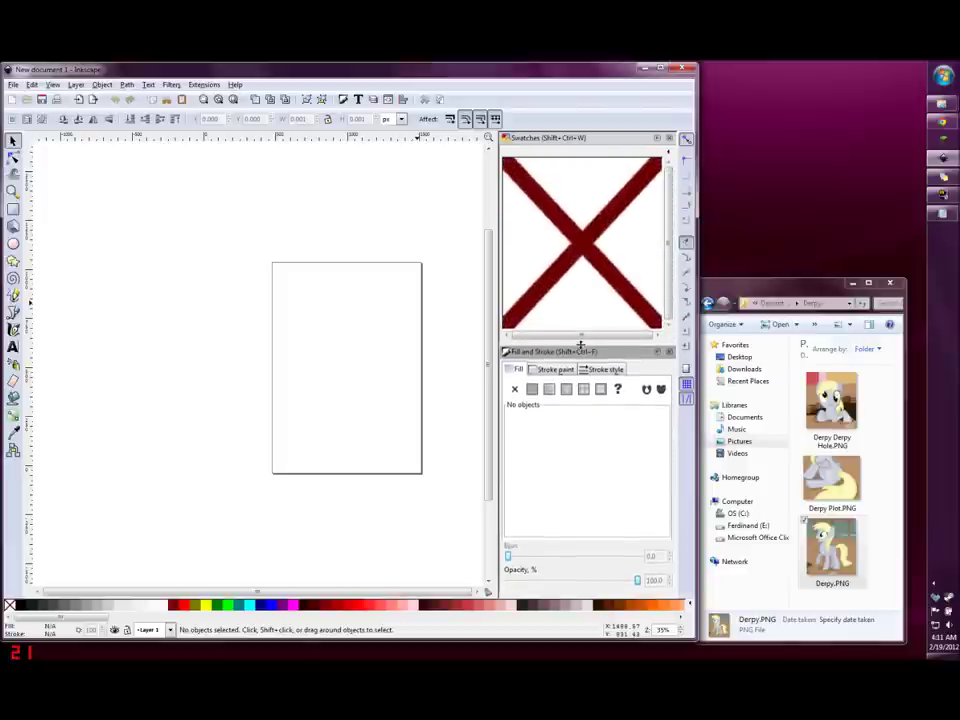
Step: Show Swatches as a list of MLP:FiM Celestia and set the bottom bar to MLP:FIM Scootaloo
click(668, 155)
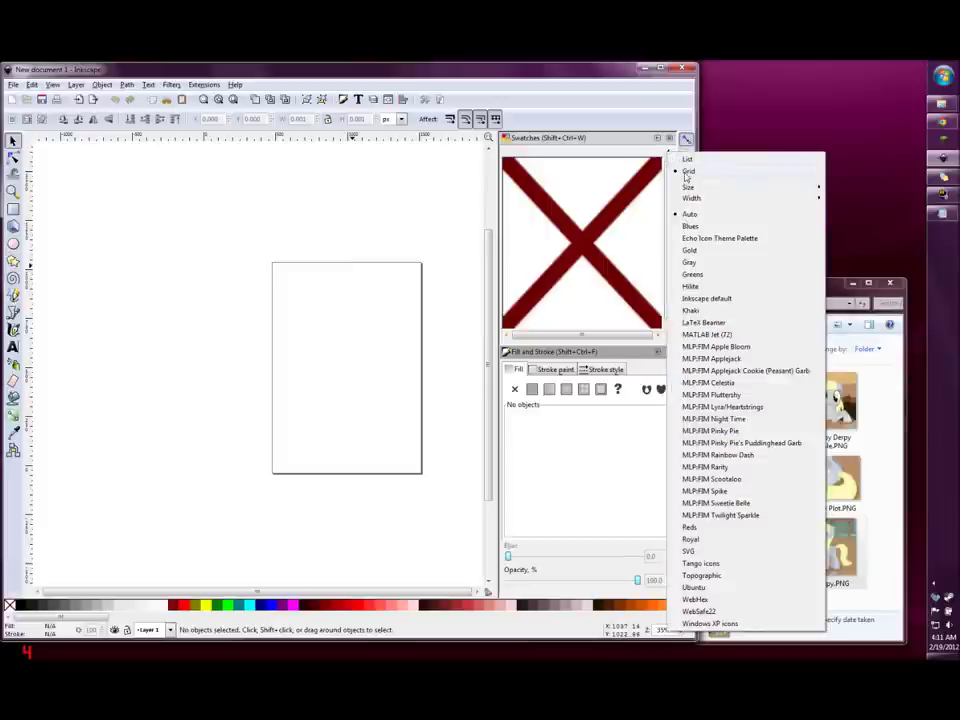
click(687, 160)
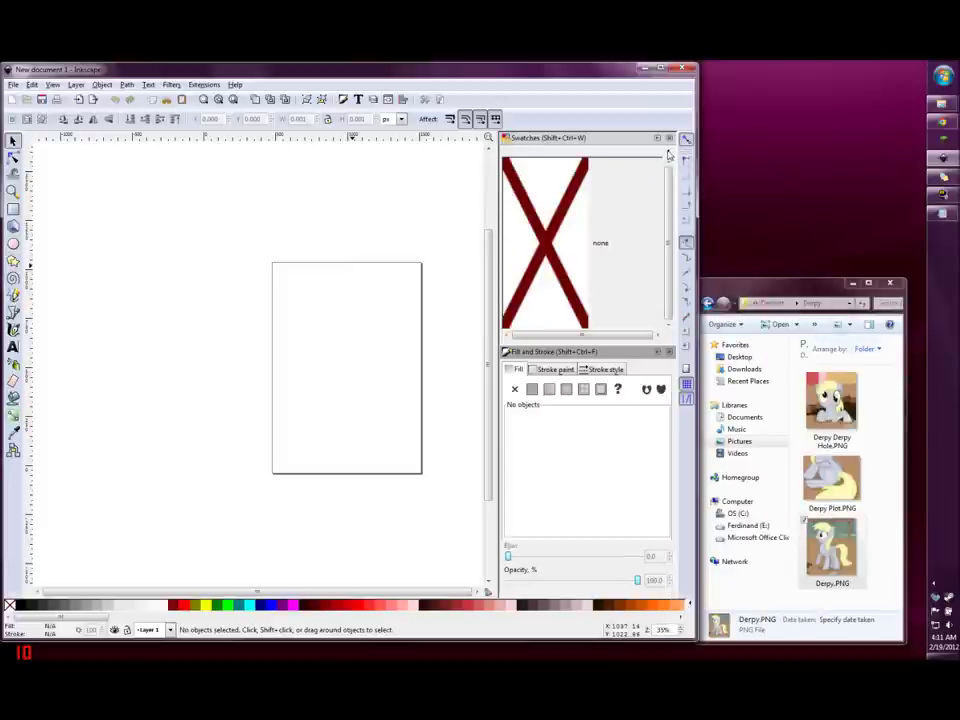
click(668, 155)
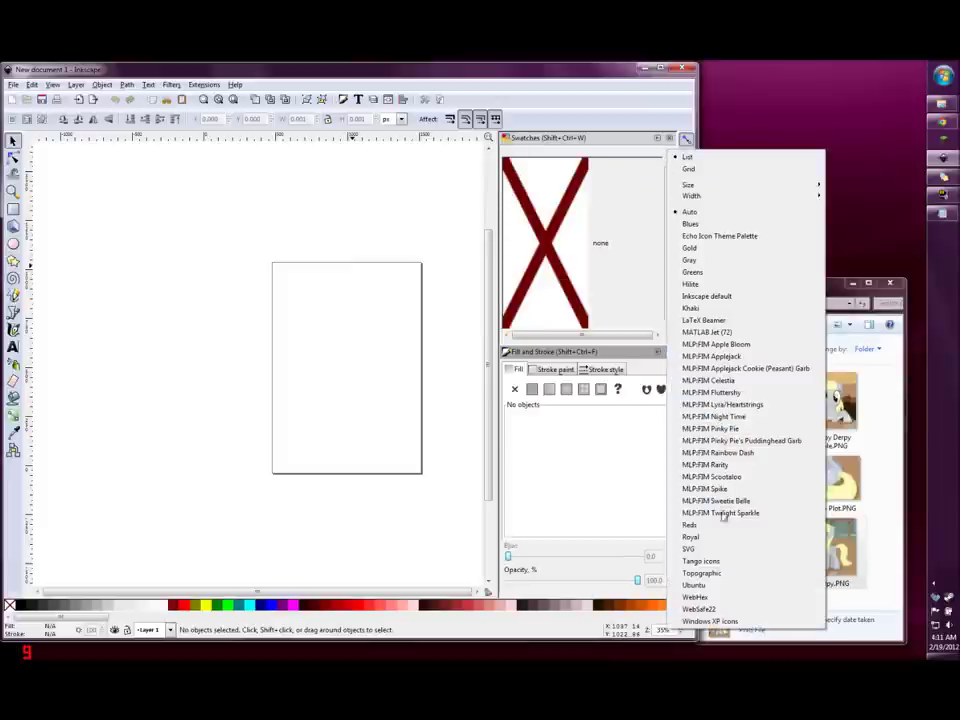
click(720, 381)
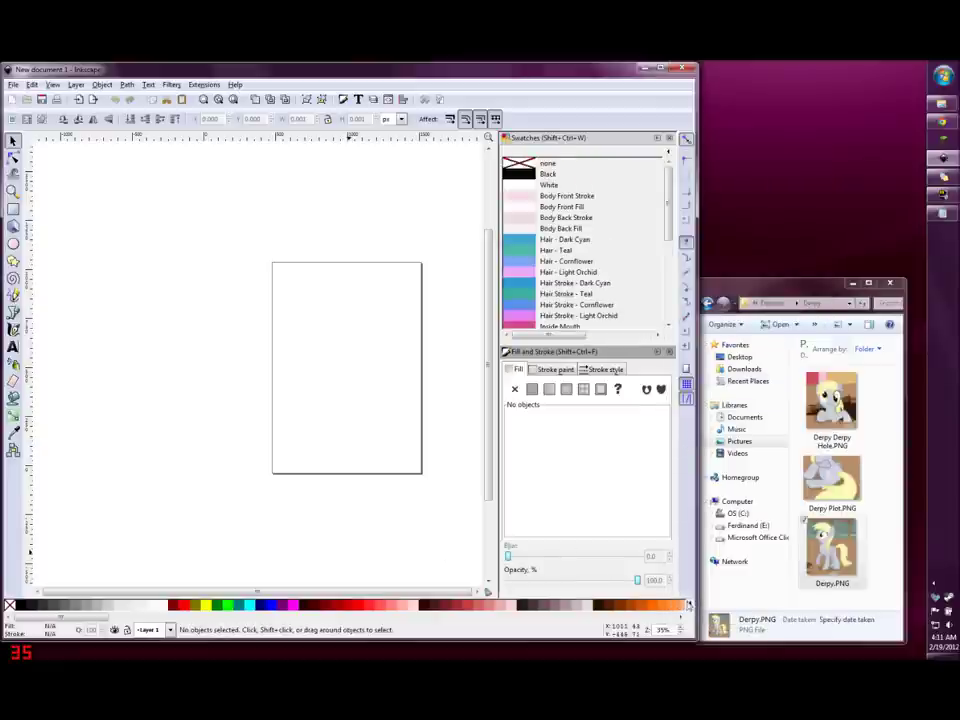
click(690, 605)
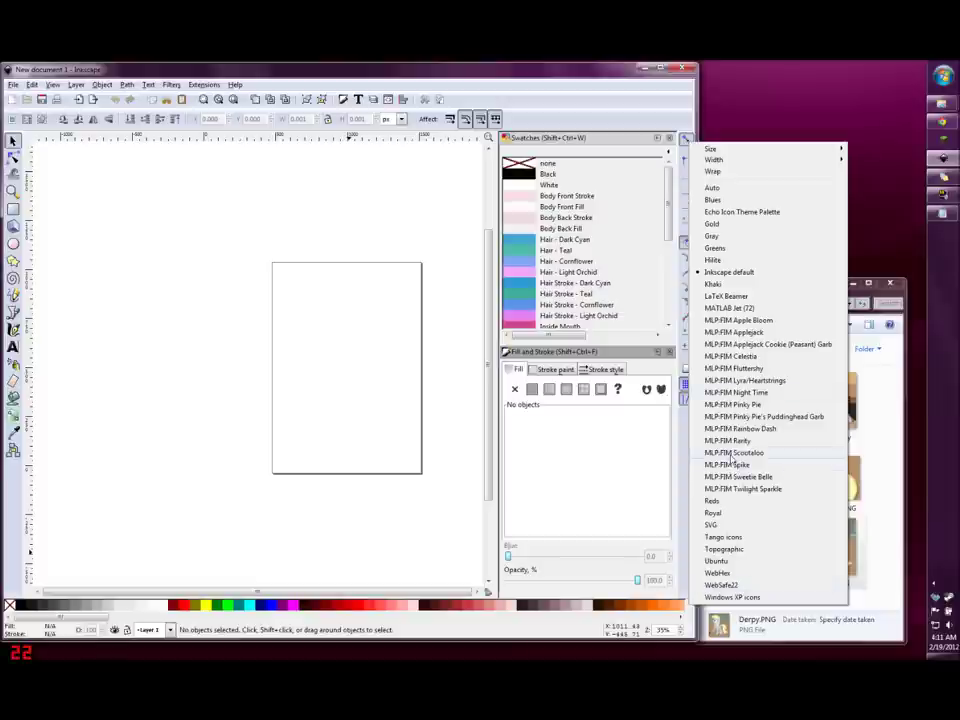
click(733, 453)
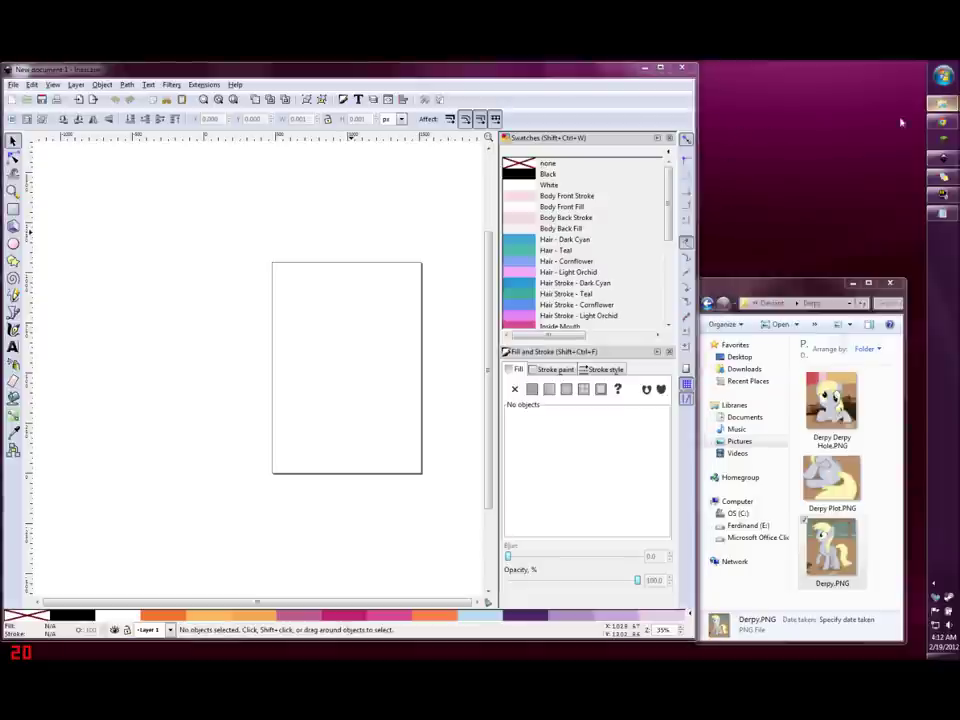
Step: Create a new text document in the palettes folder
mouse_move(942, 103)
click(851, 217)
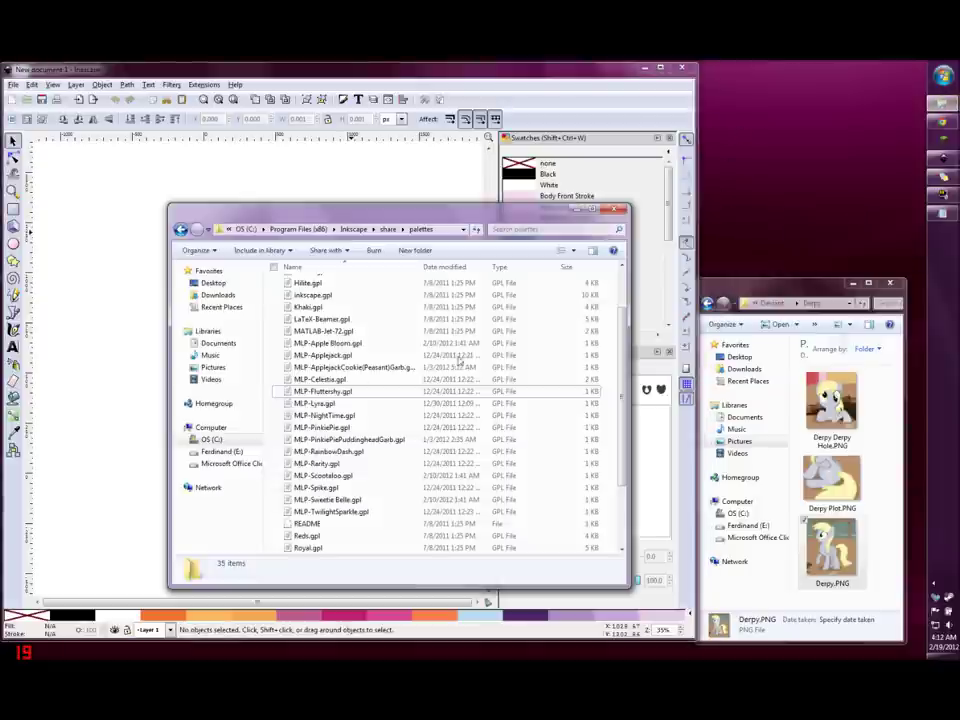
right_click(274, 386)
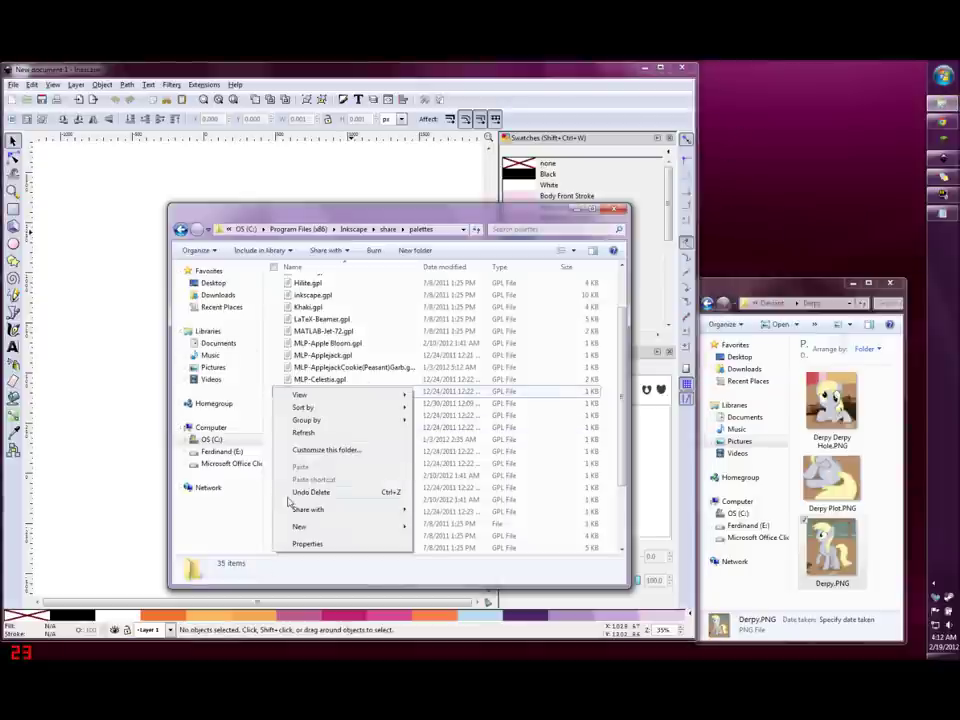
mouse_move(300, 526)
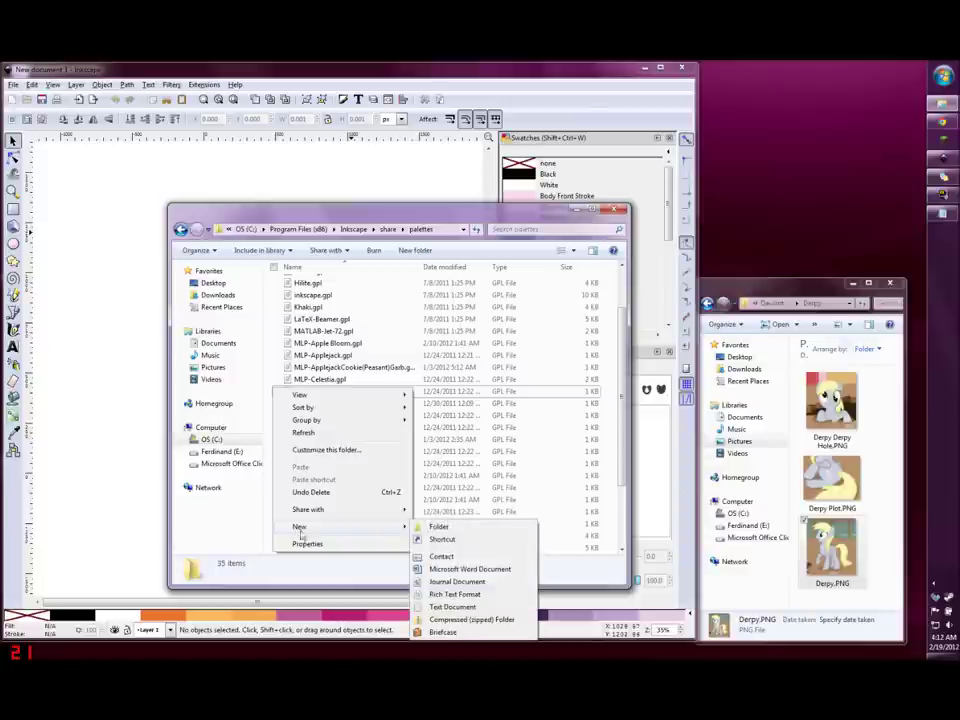
click(440, 607)
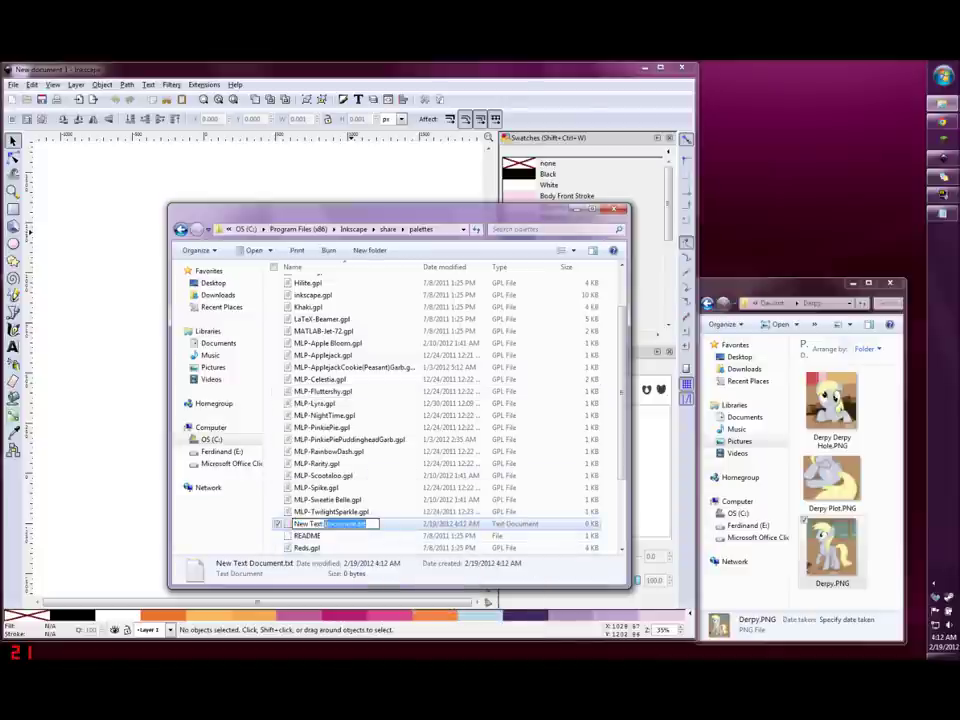
Step: Rename it MLP-Derpy Hooves.gpl, accept the extension change, and open it in Notepad
drag(326, 524, 306, 534)
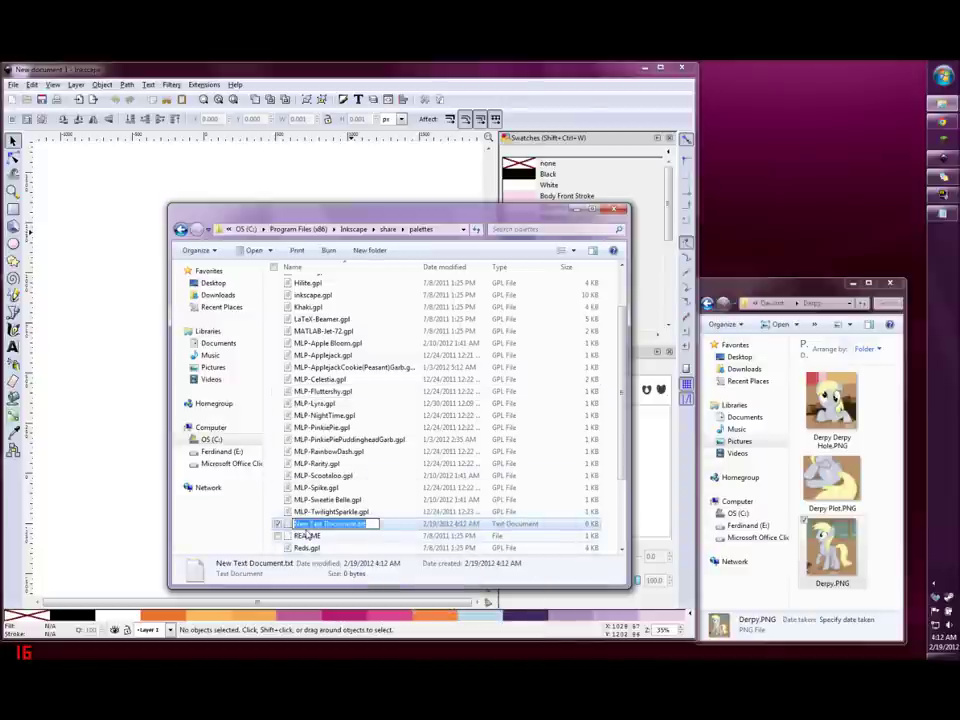
text(MLP-De)
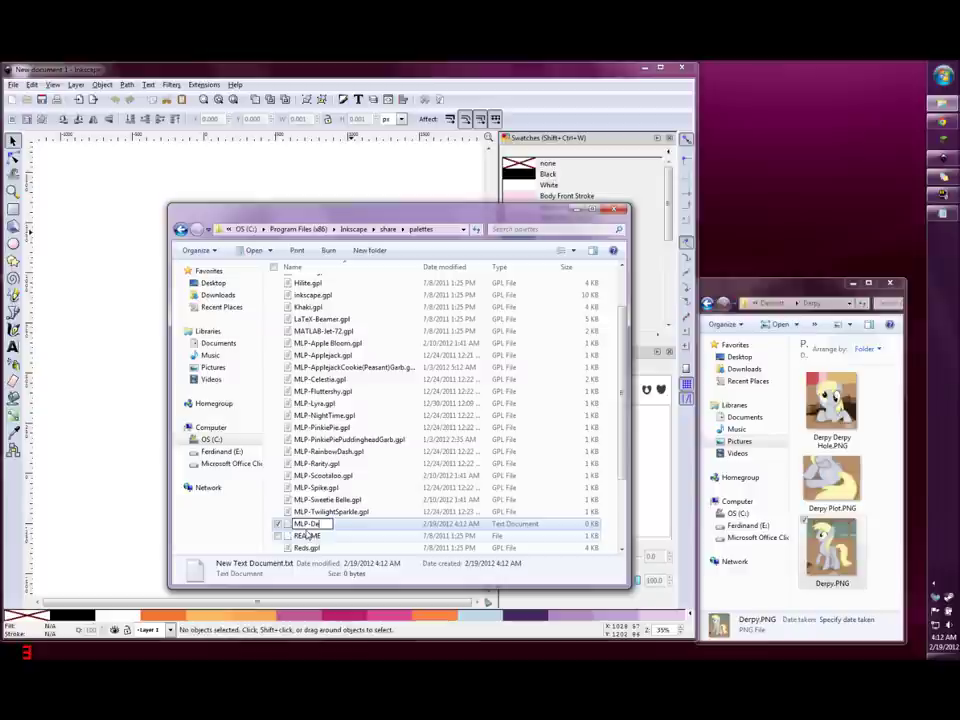
text(rpy Hov)
text(es)
key(BackSpace)
key(BackSpace)
text(oves.gpl)
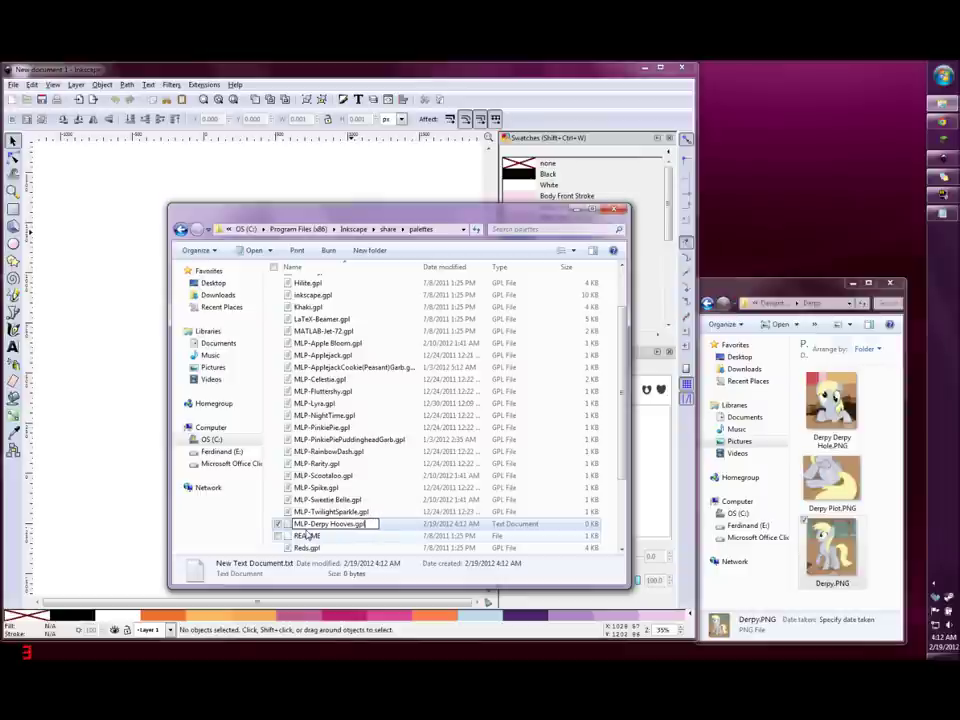
key(Return)
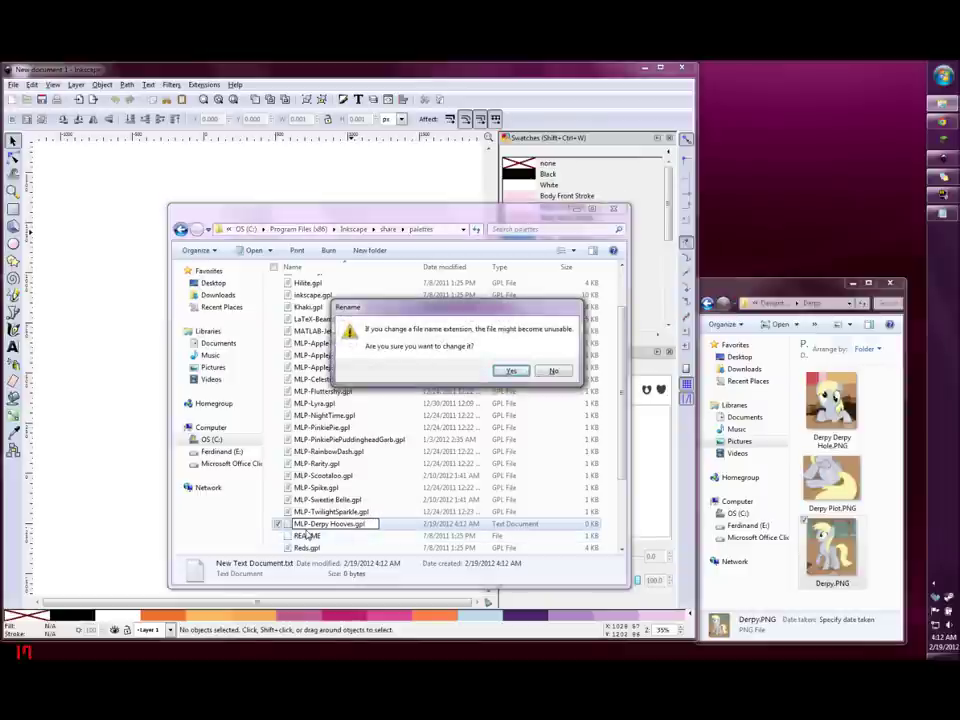
key(Return)
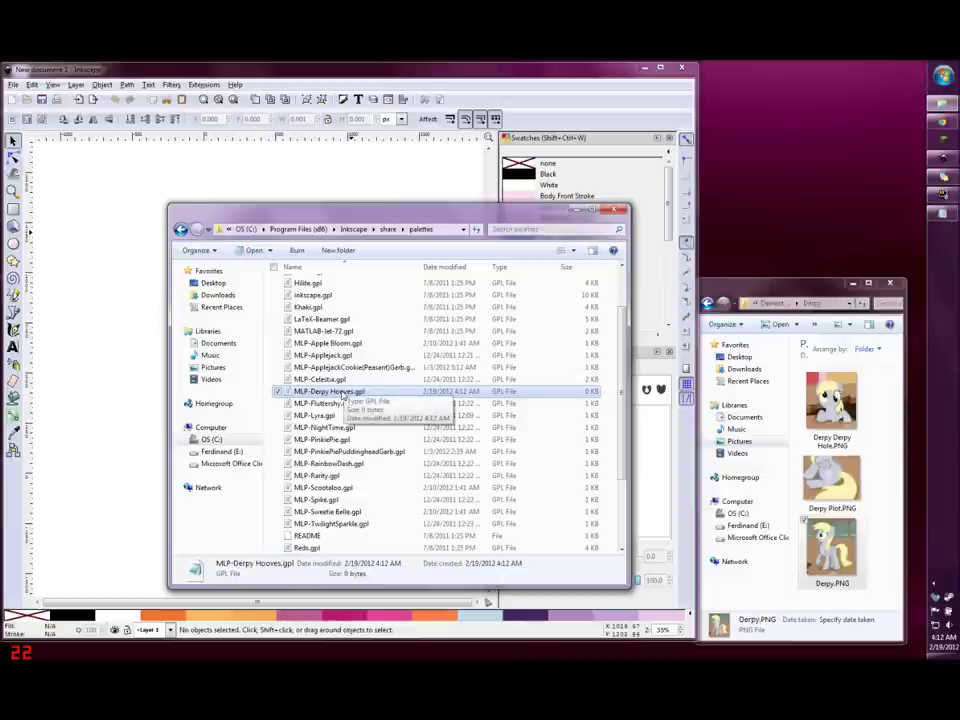
double_click(340, 391)
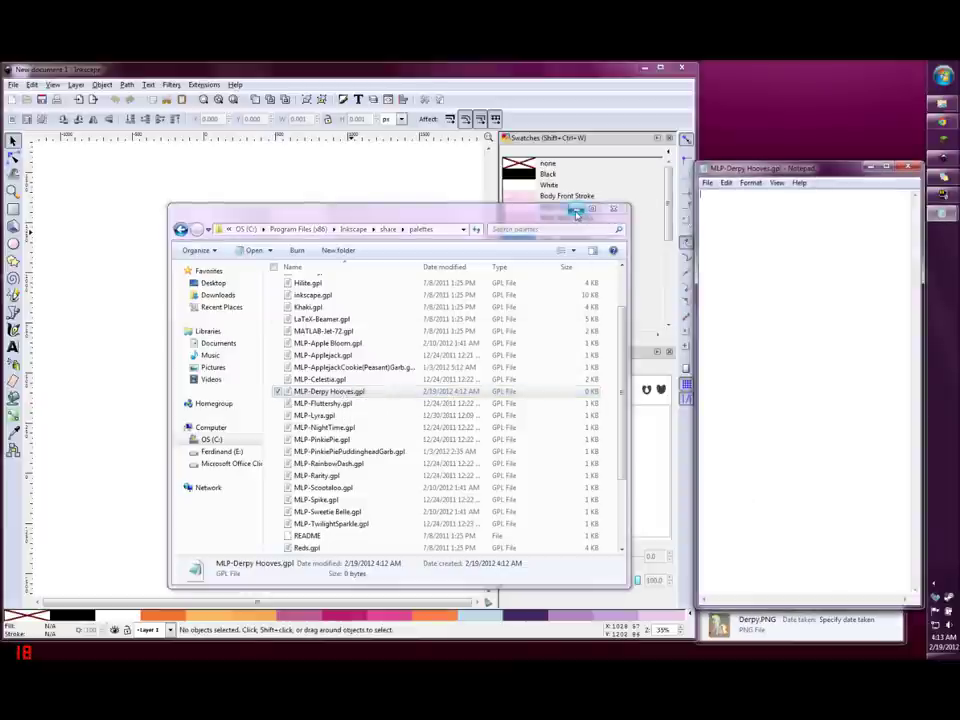
Step: Paste the GIMP Palette header, then add Black (0 0 0) and White (255 255 255) entries
click(576, 210)
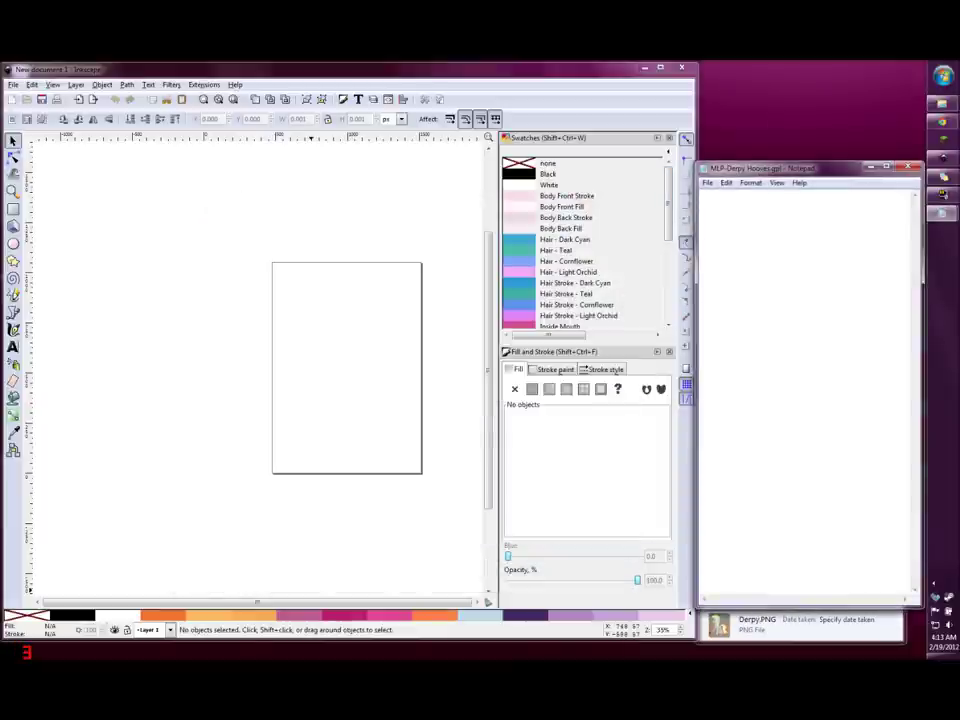
text(GIMP Palette Name: MLP-Derpy Hooves #)
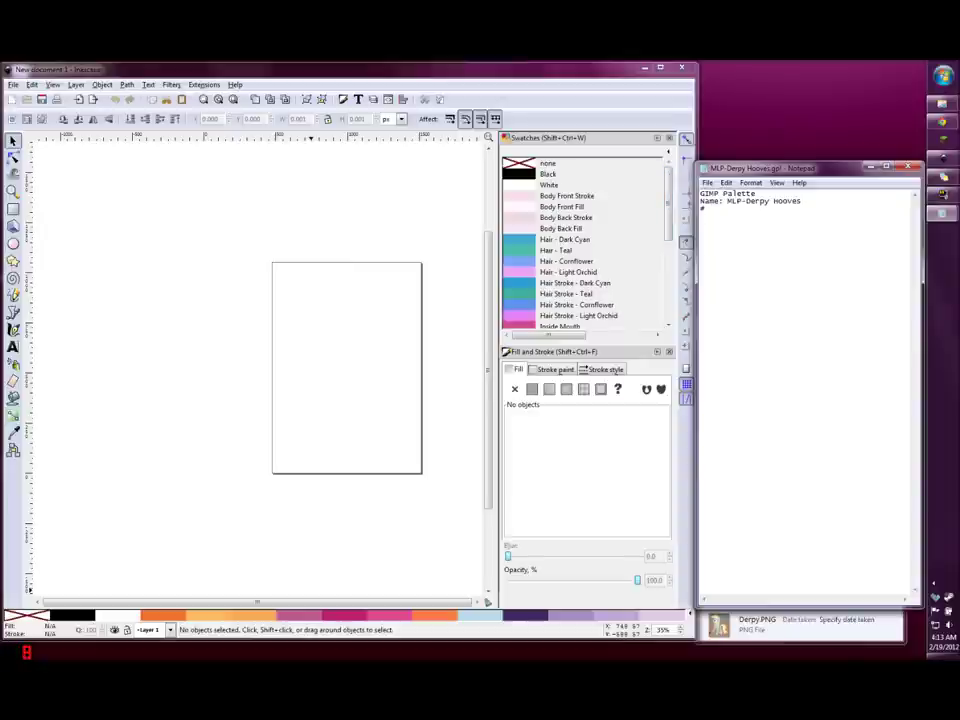
key(Return)
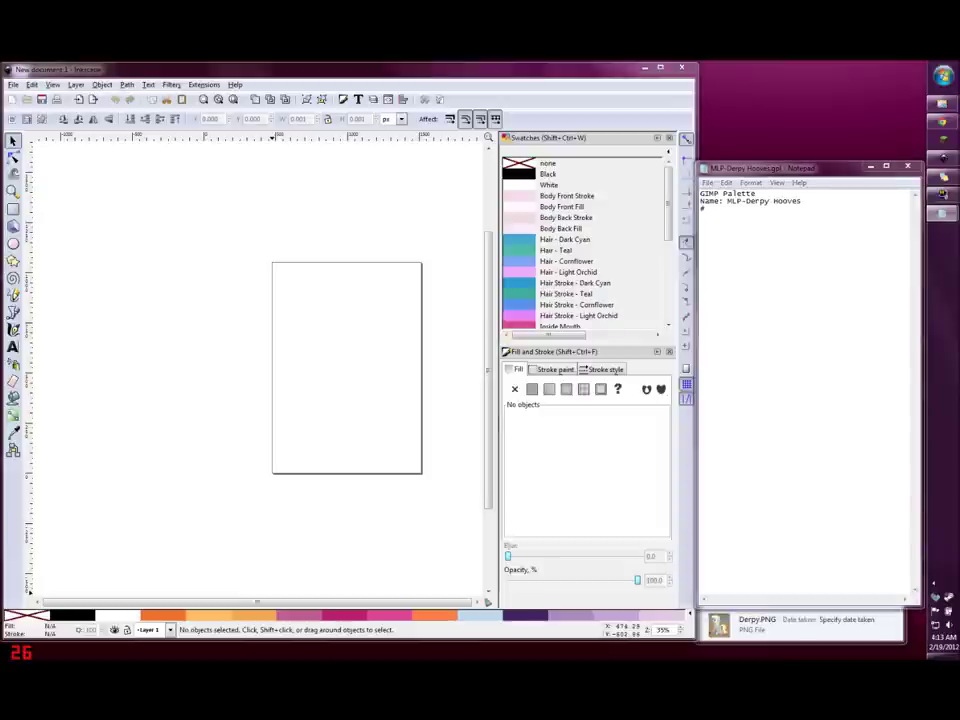
text(0   0   0 Black 255 255 255 White)
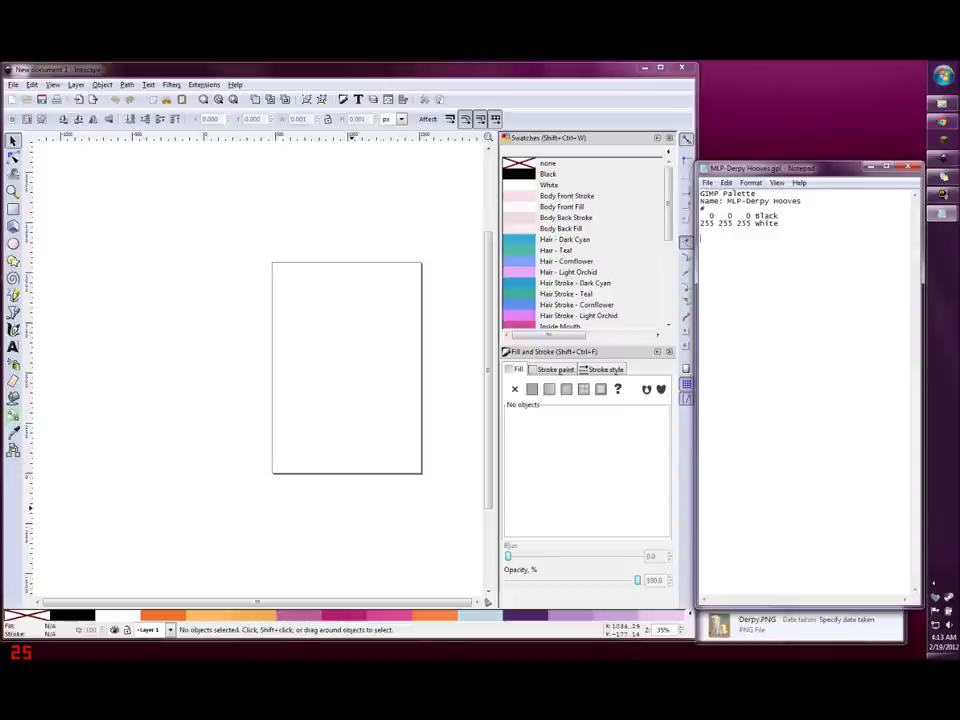
Step: Add Inside Mouth (216 73 144), Tongue (247 128 71) and Teeth Stroke (186 216 234) entries
key(alt+Tab)
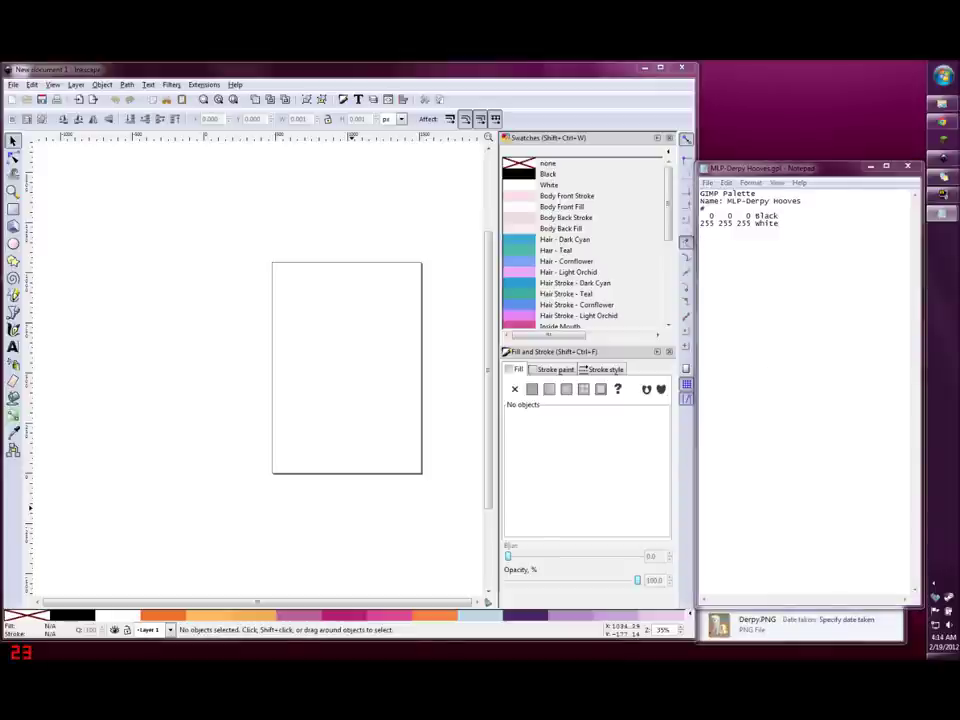
key(alt+Tab)
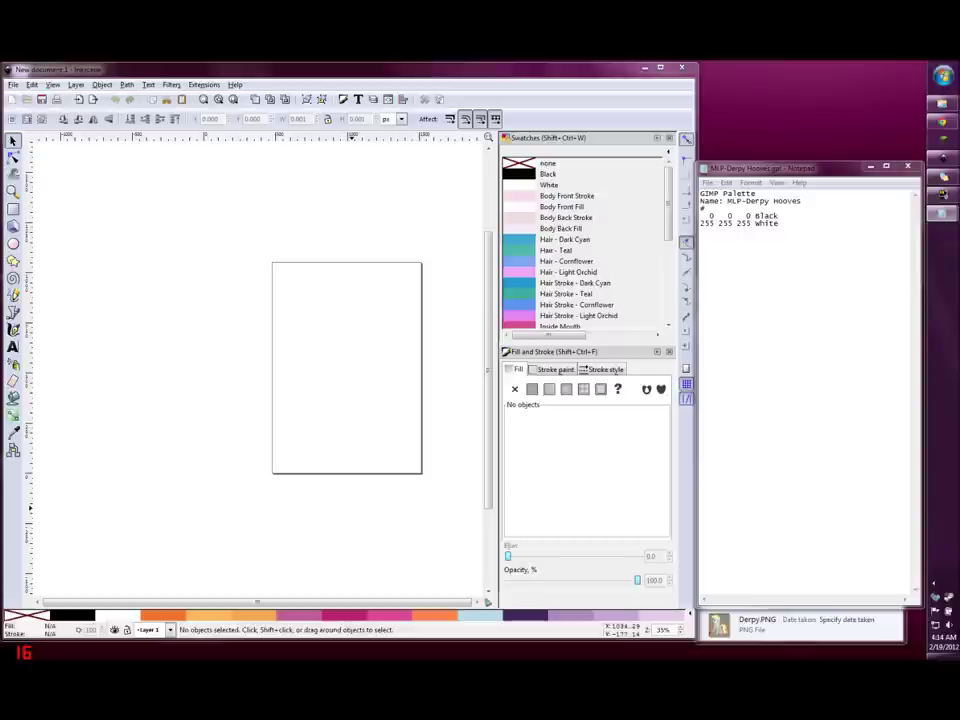
key(alt+Tab)
text(216  73 144 Inside Mouth 247 128  71 Tongue 186 216 234 Teeth Stroke)
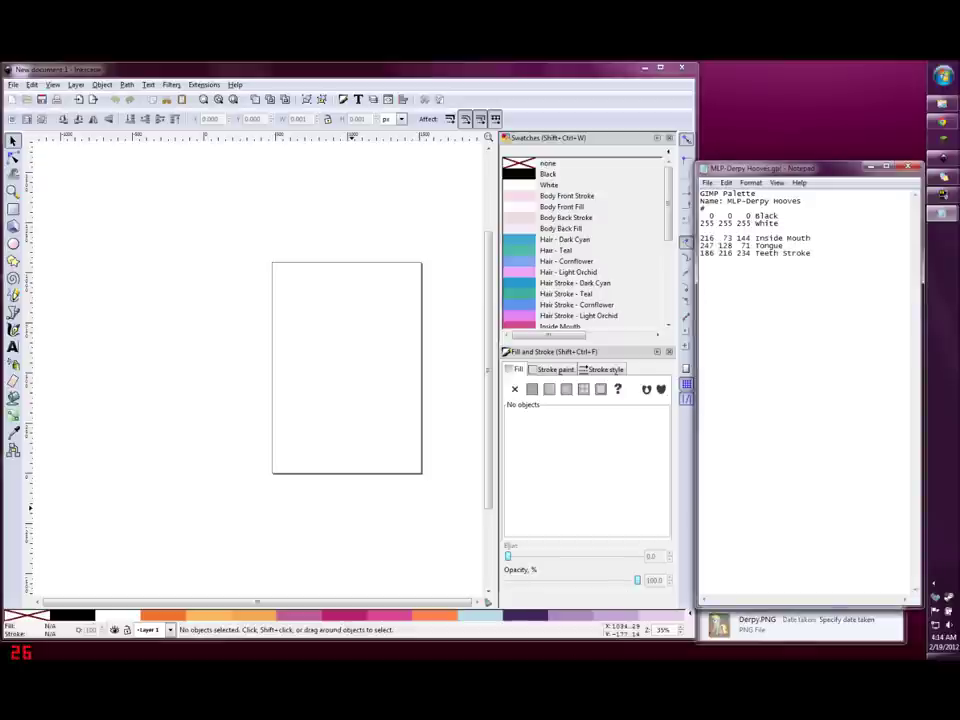
key(alt+Tab)
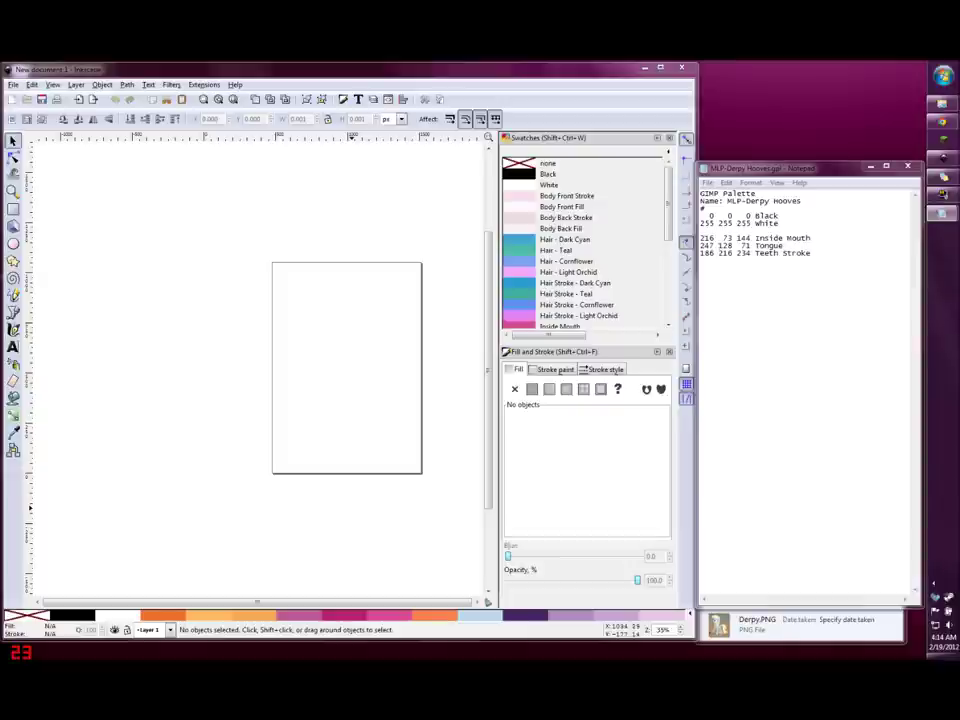
Step: Make the Swatches dock taller and wider, scroll to Jewels and Hoof Guards, and pick the ellipse tool
drag(587, 342, 589, 358)
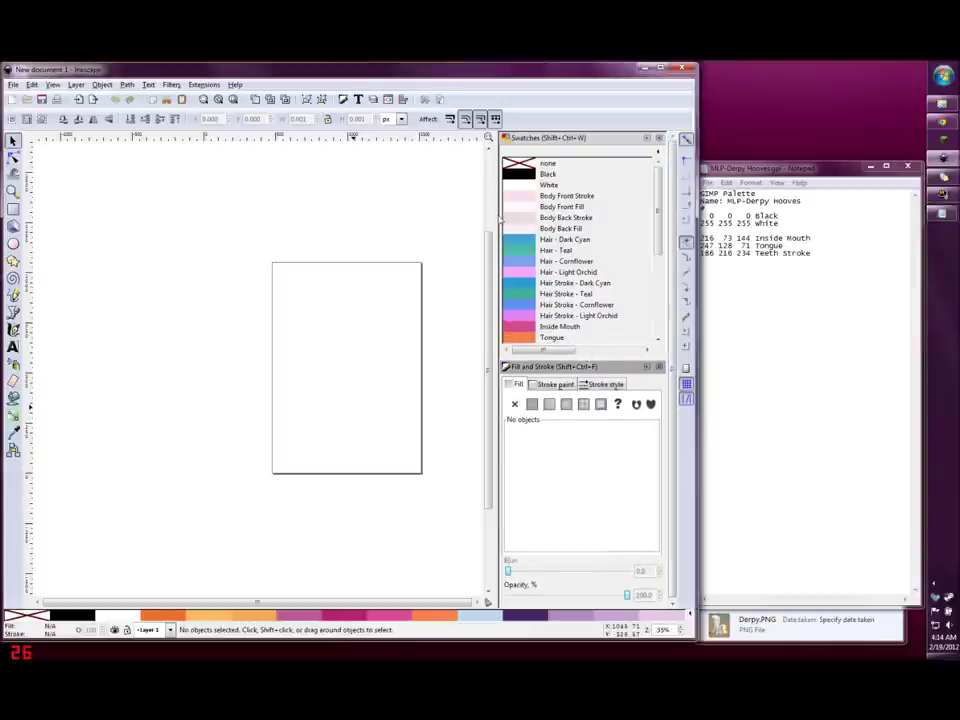
drag(495, 214, 389, 223)
drag(658, 222, 657, 337)
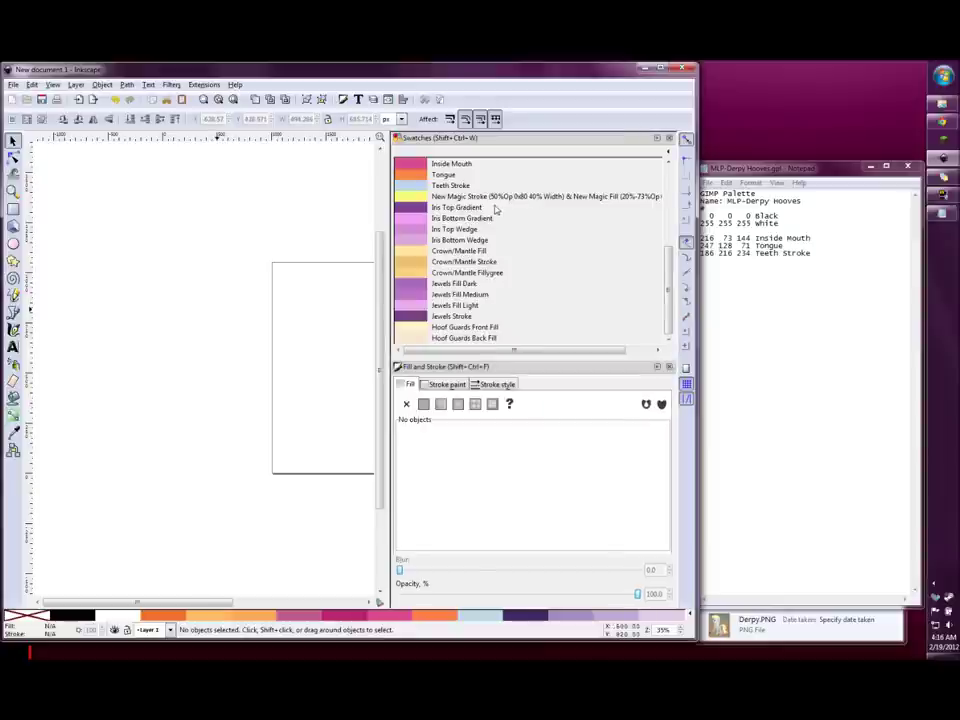
click(13, 244)
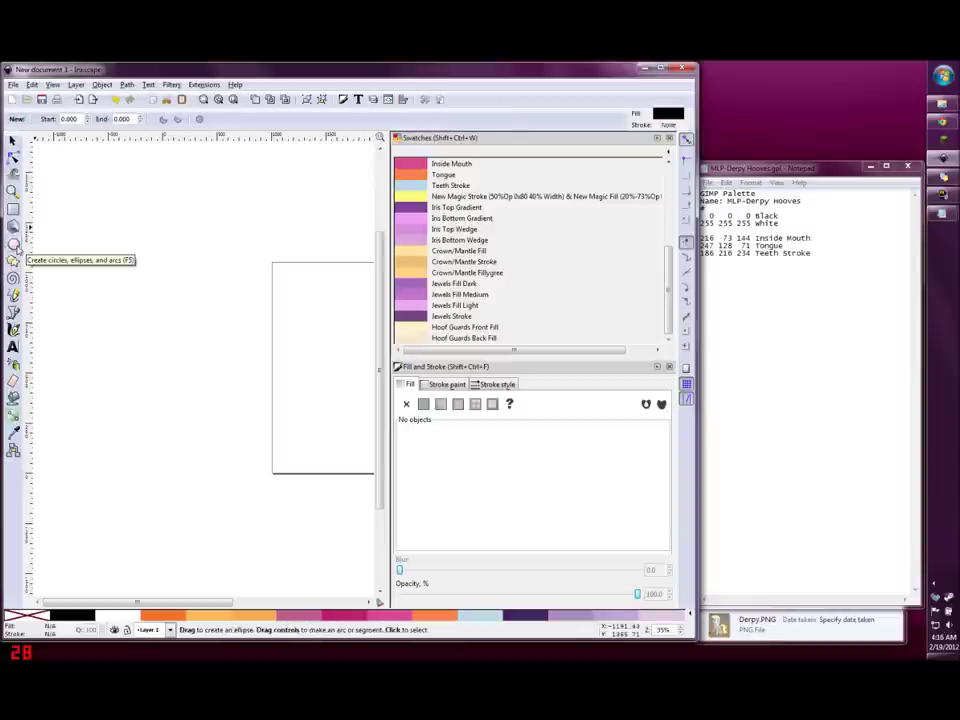
Step: Draw an ellipse left of the page and give it a vertical linear gradient fill
drag(142, 259, 233, 378)
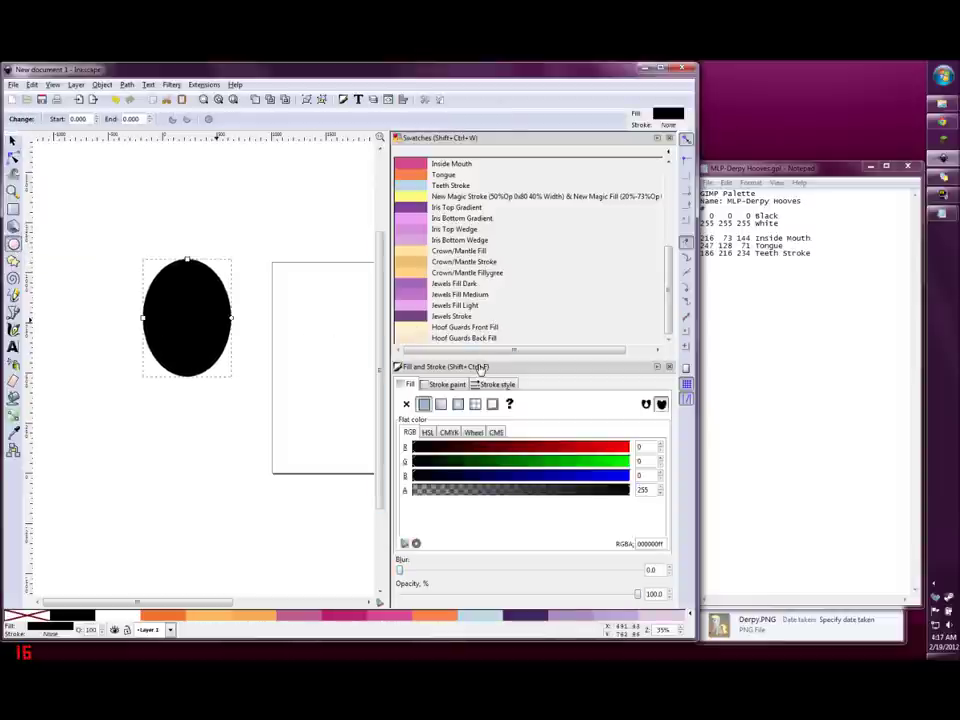
click(440, 404)
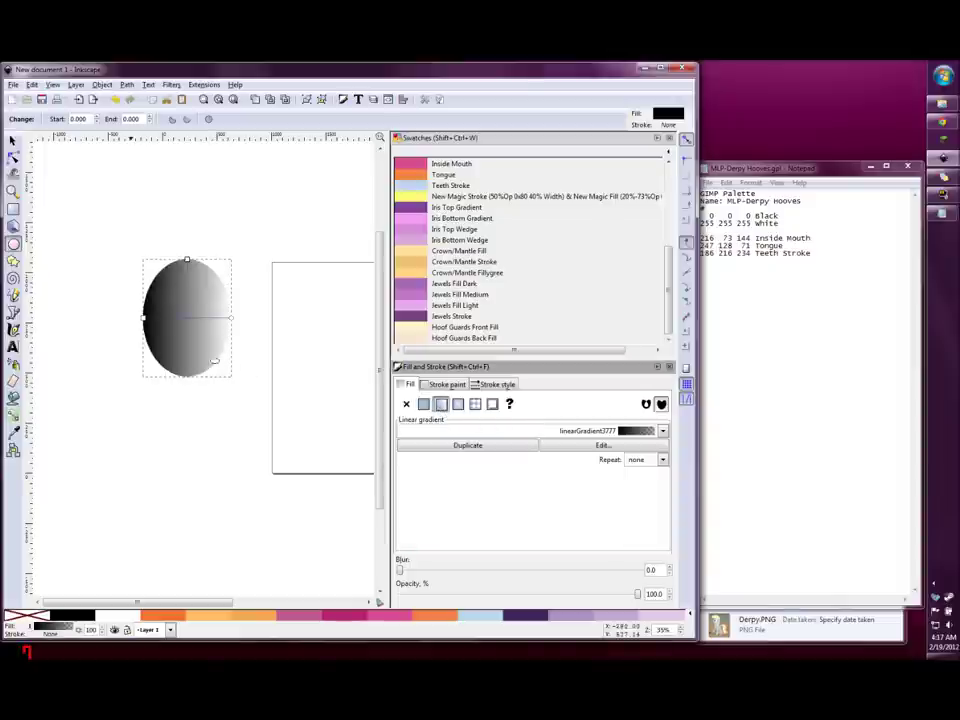
drag(144, 318, 189, 266)
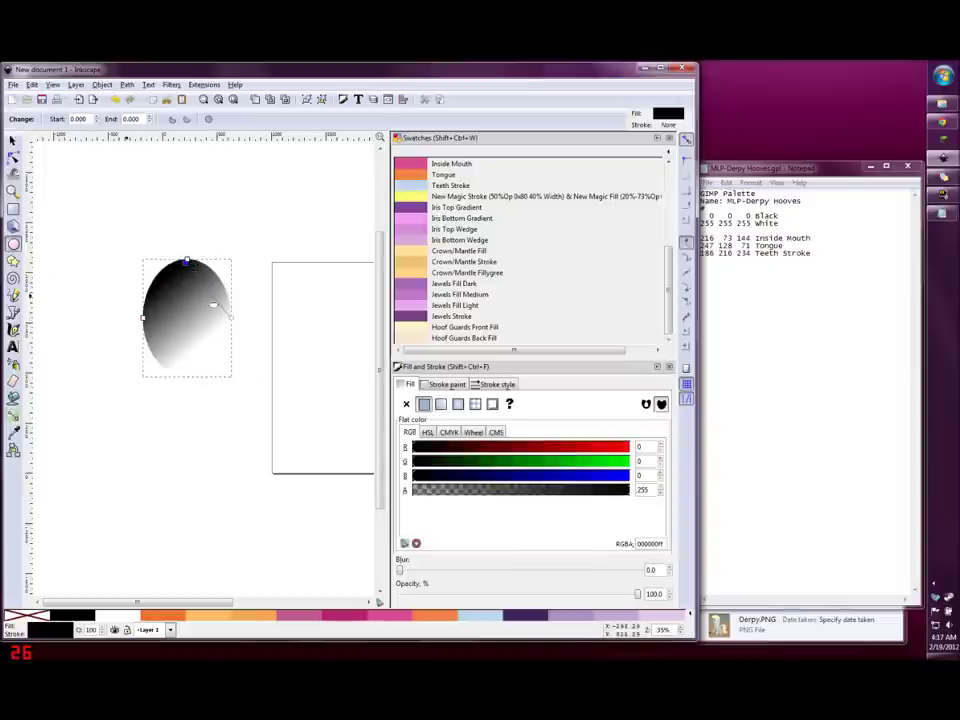
drag(231, 319, 190, 314)
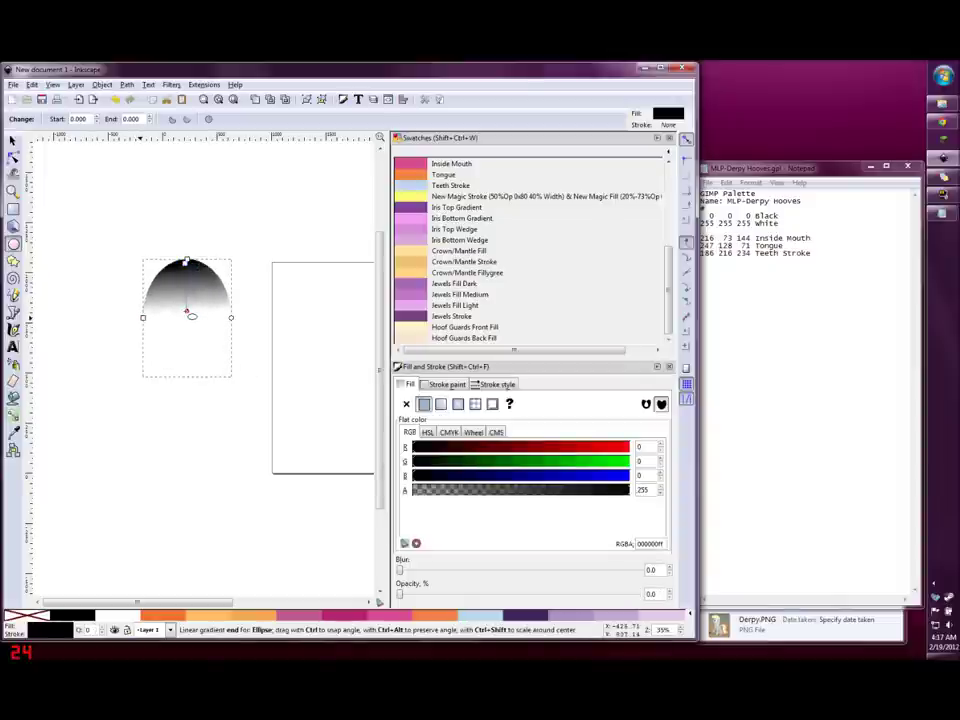
Step: Colour the gradient stops Iris Top Gradient at top and Iris Bottom Gradient below
double_click(190, 313)
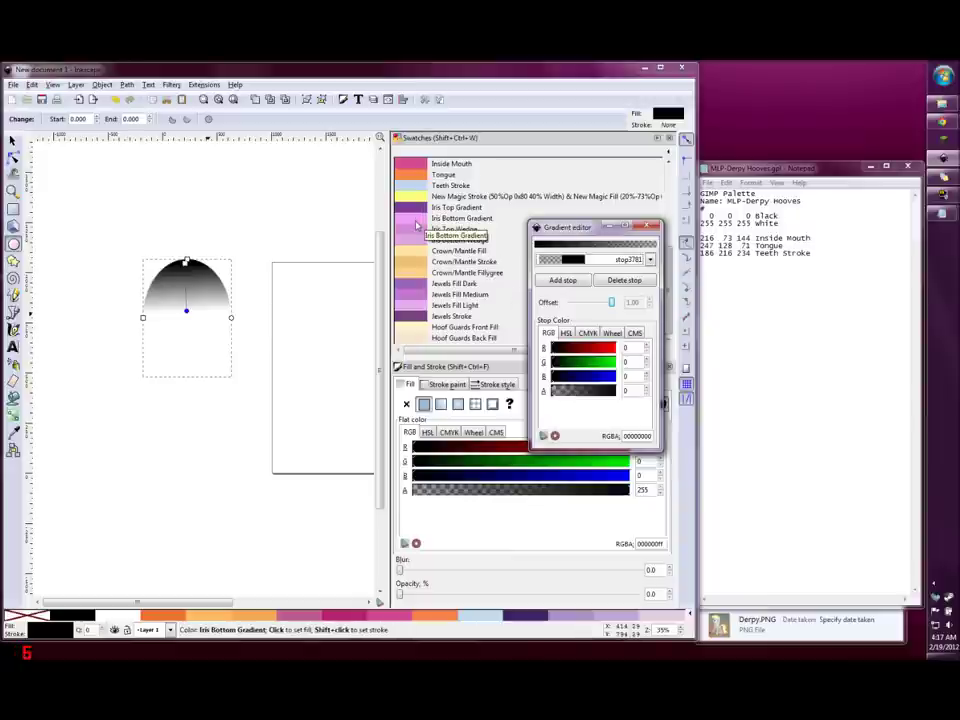
click(418, 224)
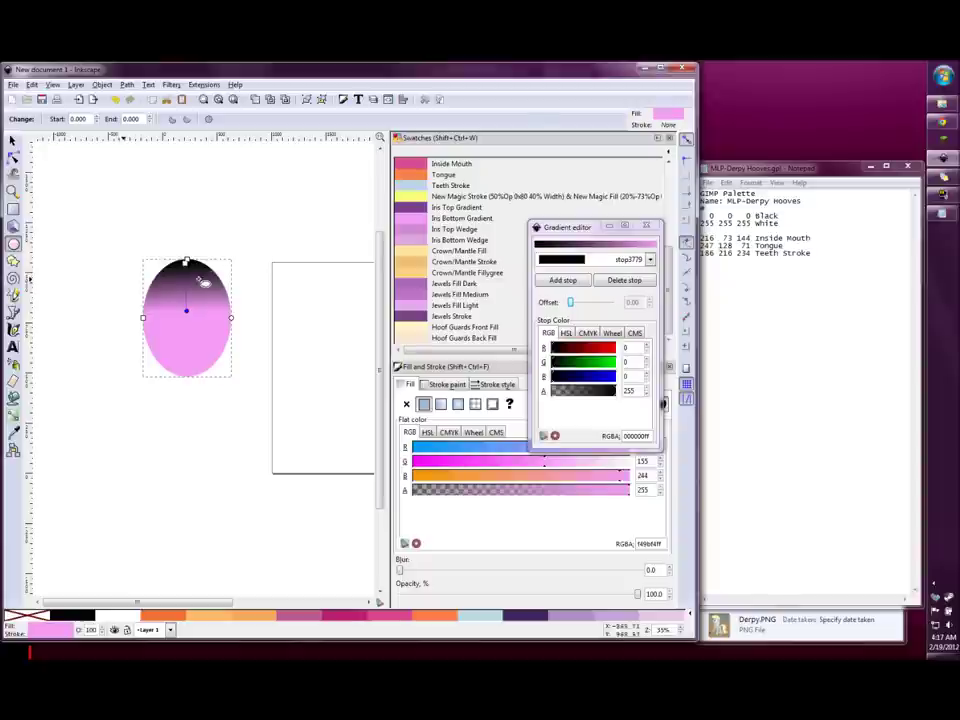
click(187, 263)
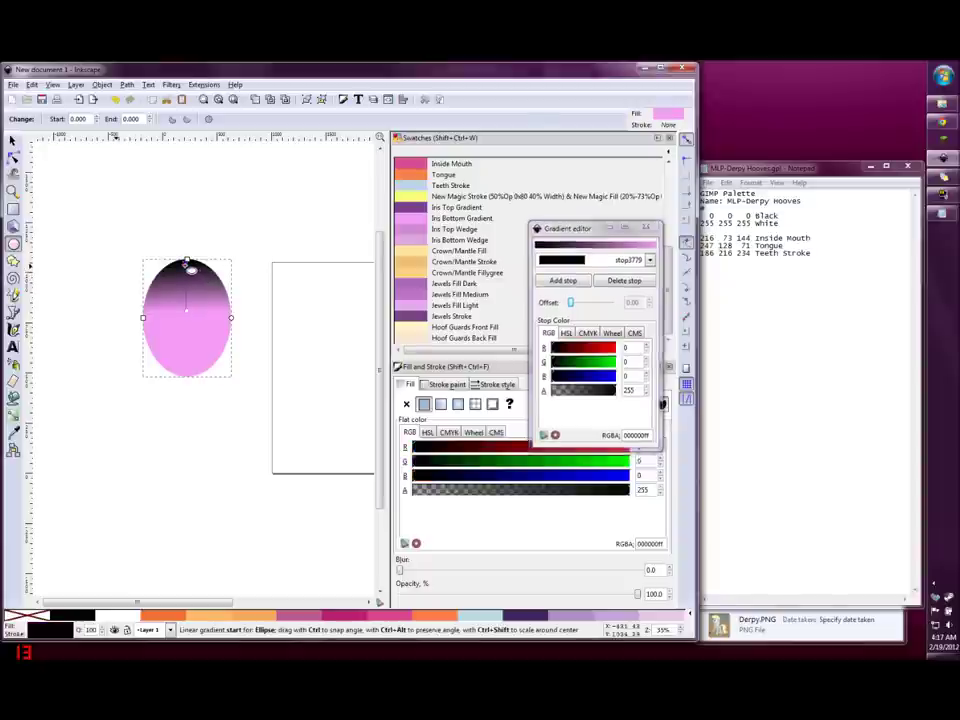
click(418, 207)
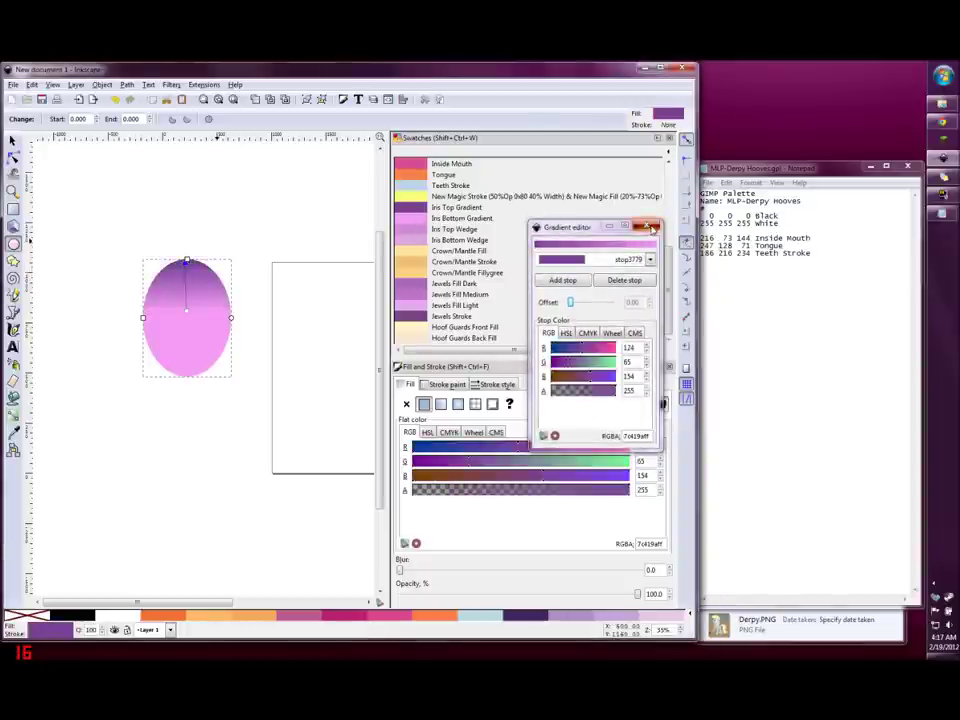
click(651, 228)
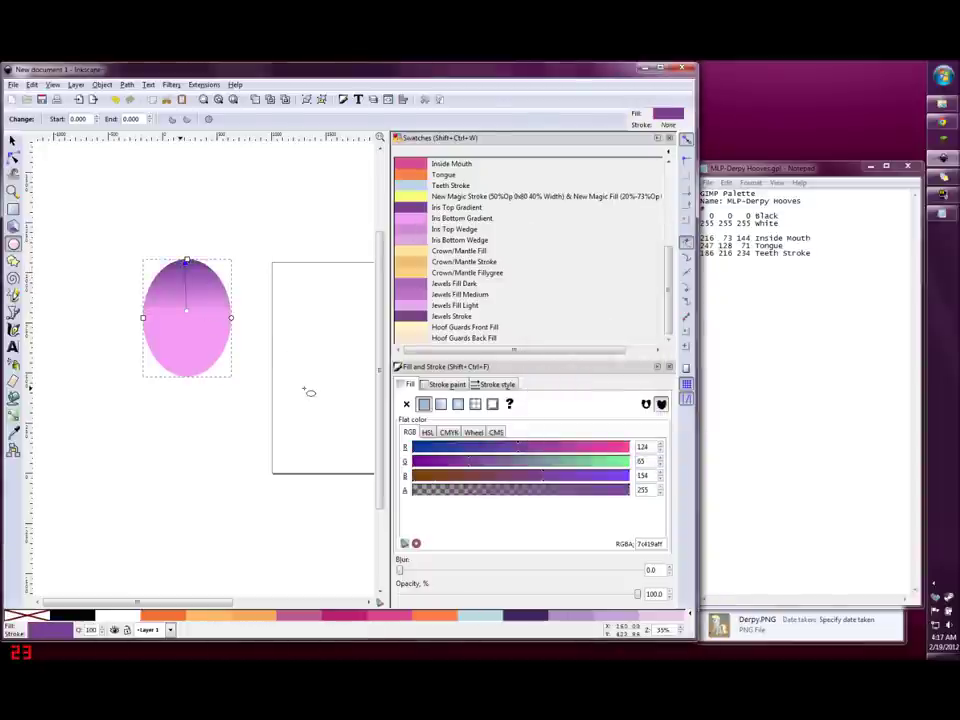
key(s)
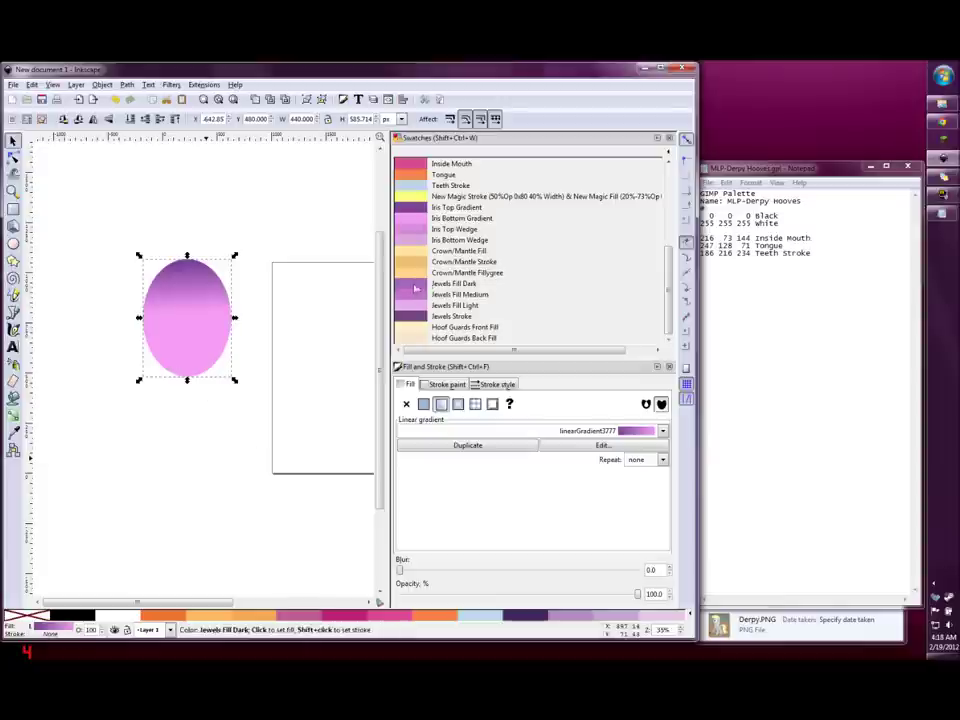
Step: Give the ellipse a 20 px stroke, first Hoof Guards Front Fill, then Tongue colour
click(497, 384)
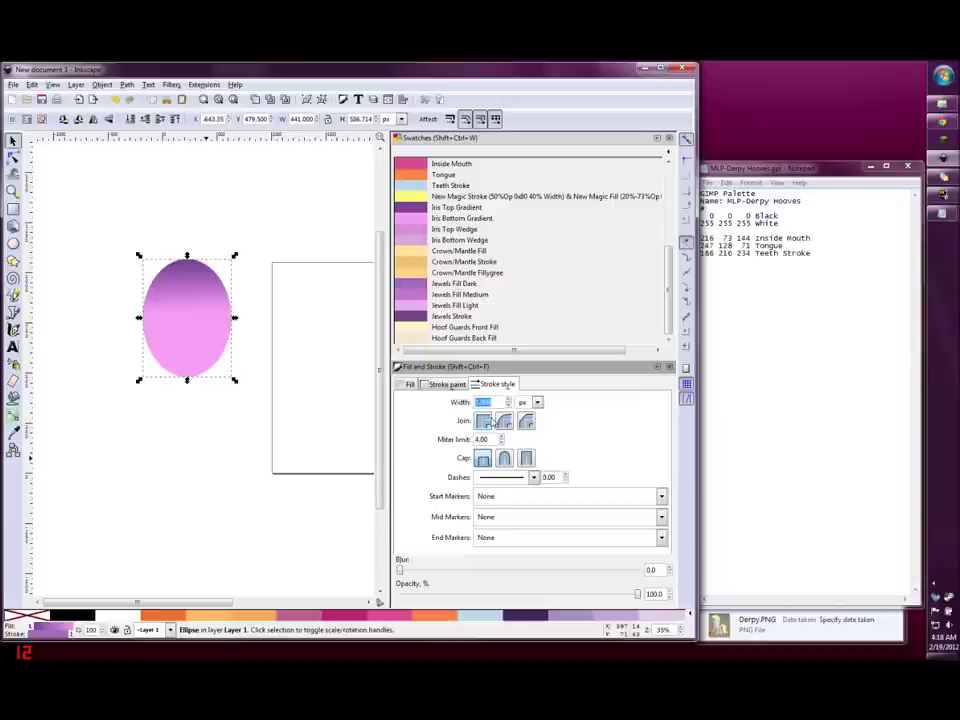
text(20)
key(Return)
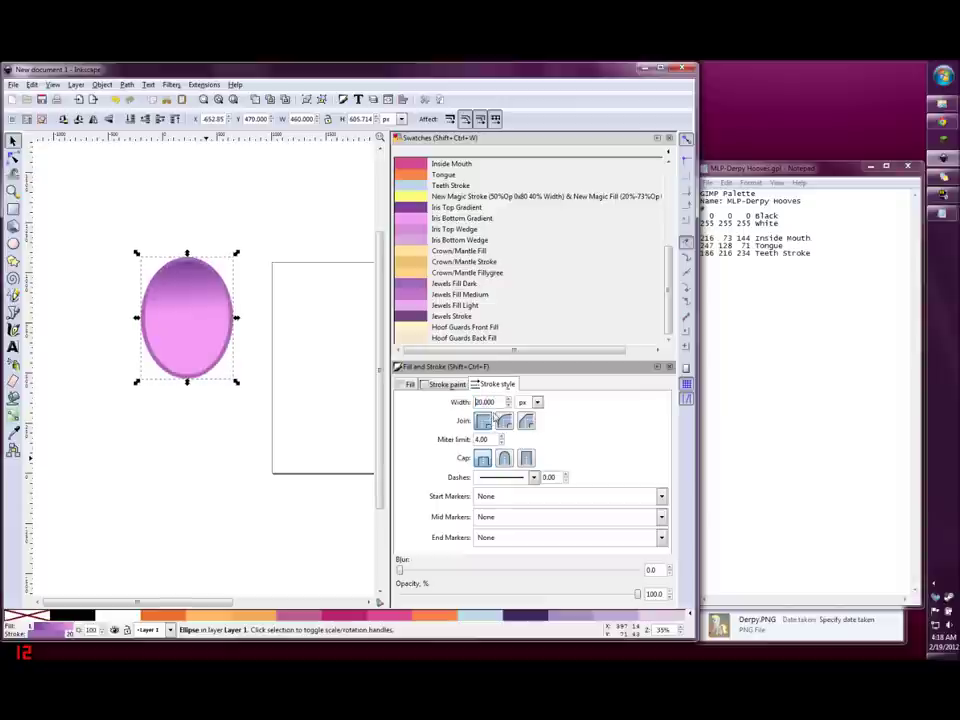
shift+click(410, 327)
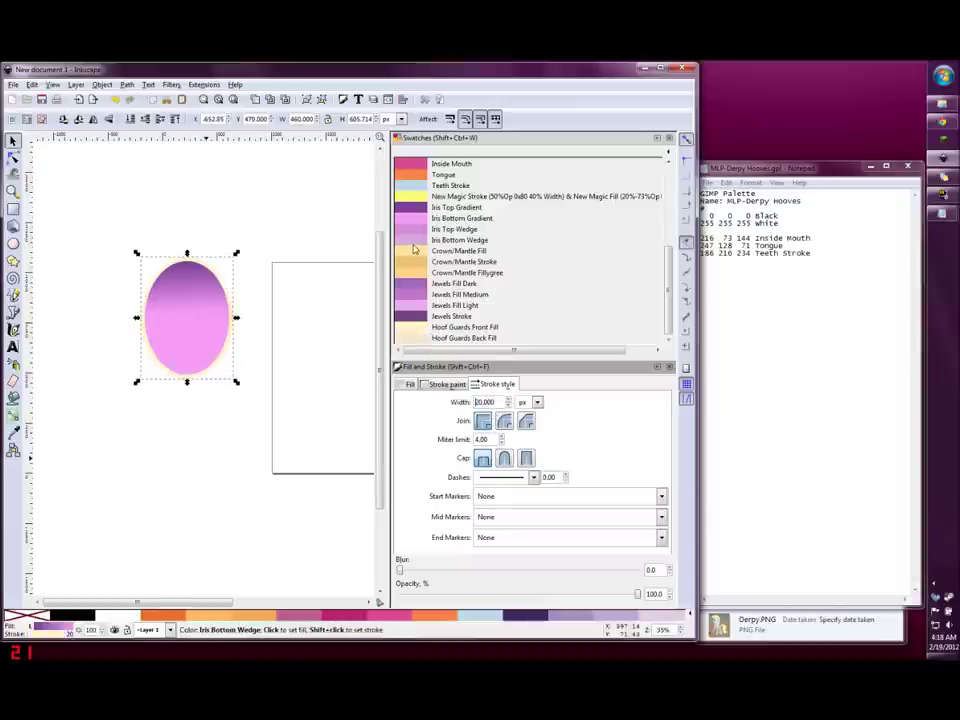
shift+click(412, 175)
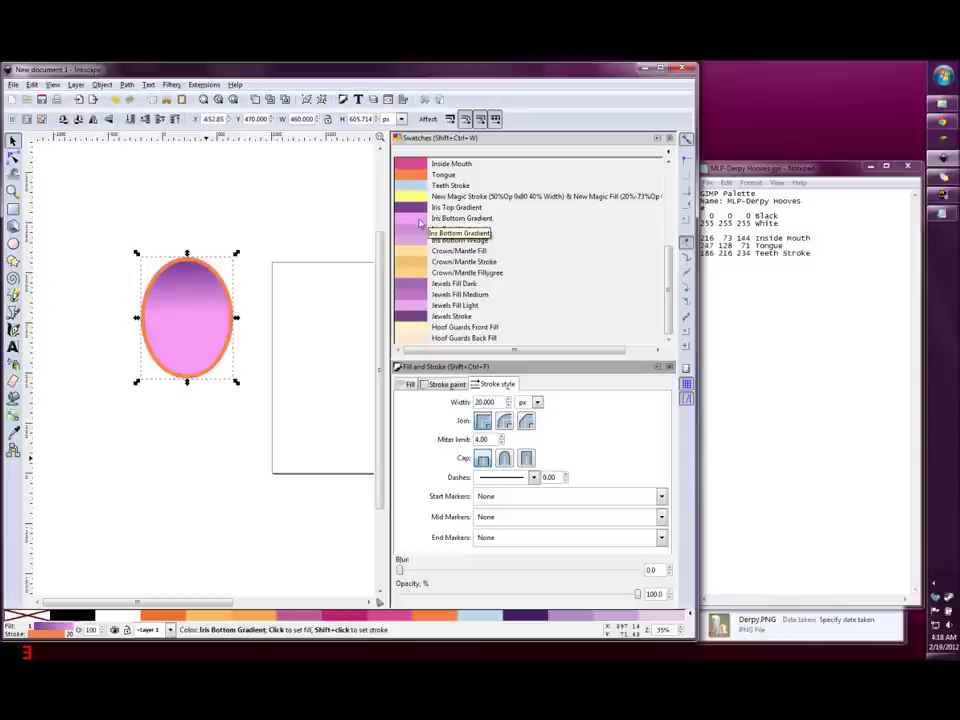
Step: Set the ellipse's fill and stroke to none and deselect it
scroll(504, 160, up, 5)
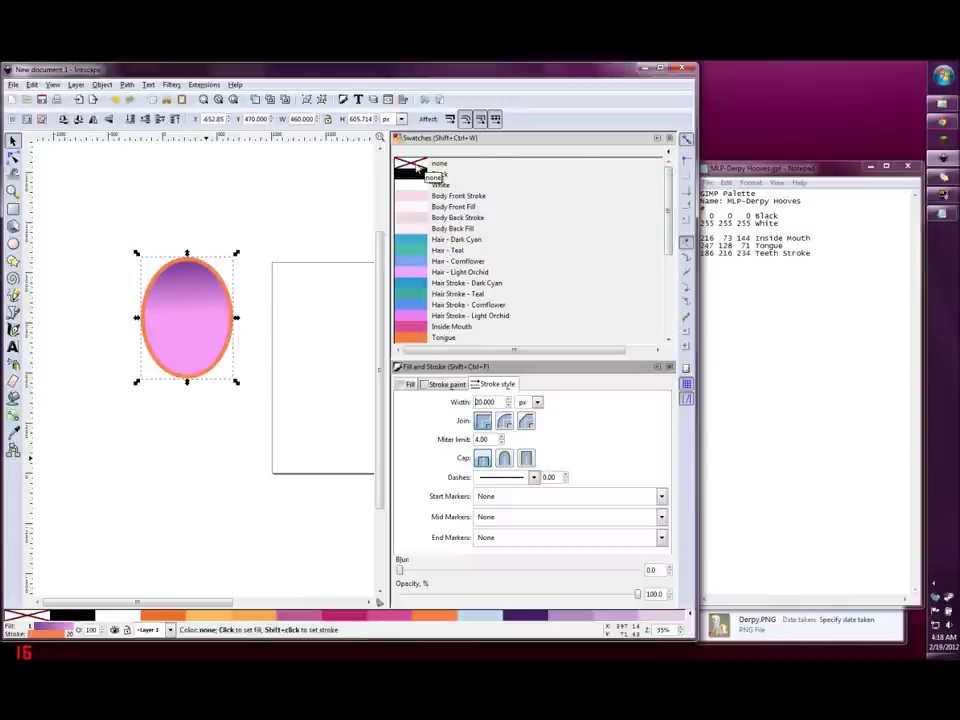
click(415, 168)
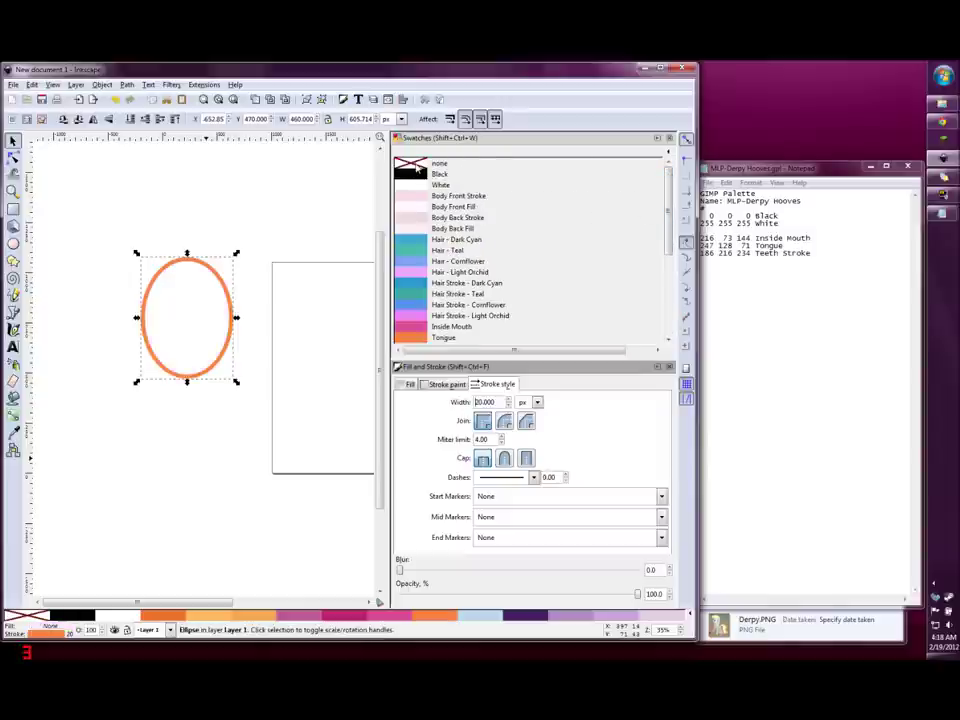
shift+click(415, 168)
key(Escape)
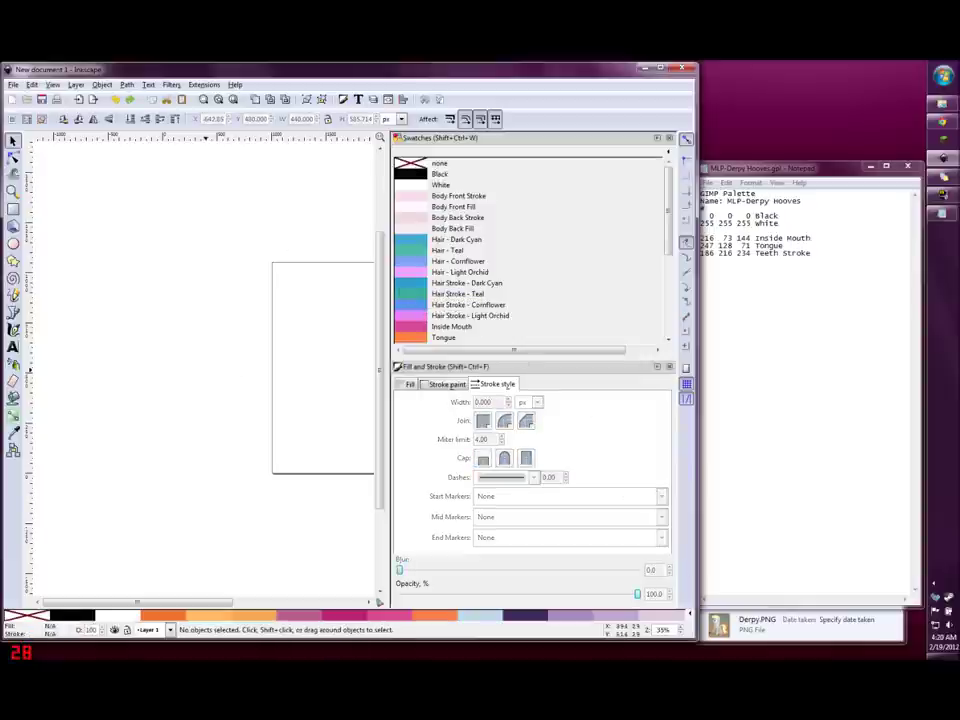
Step: Bring the Derpy images folder forward and launch Snipping Tool via a 'snip' search
click(783, 638)
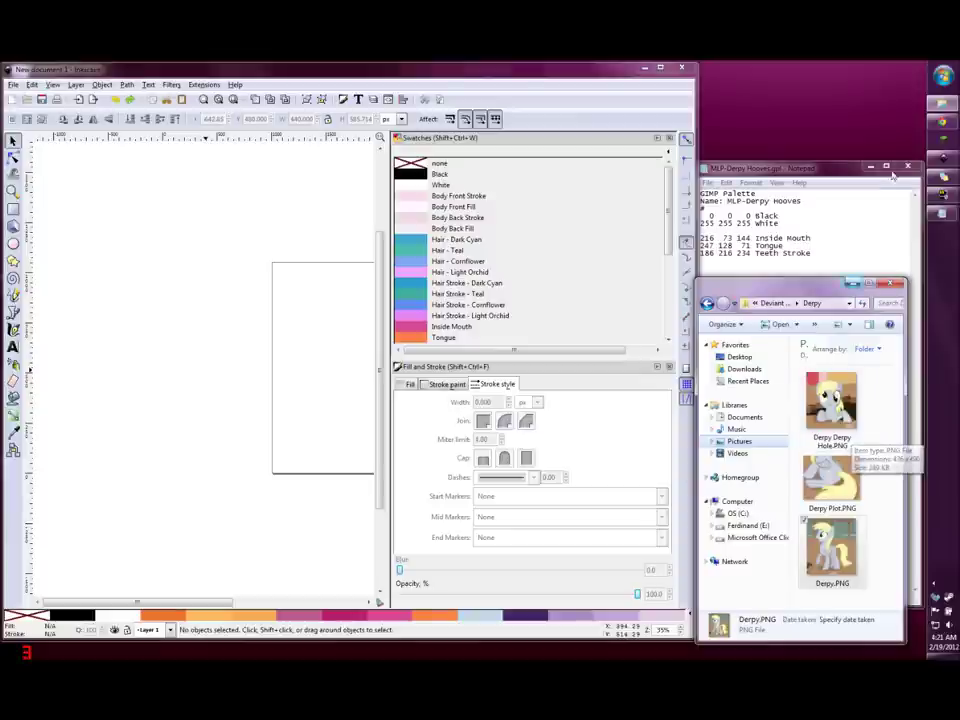
key(super)
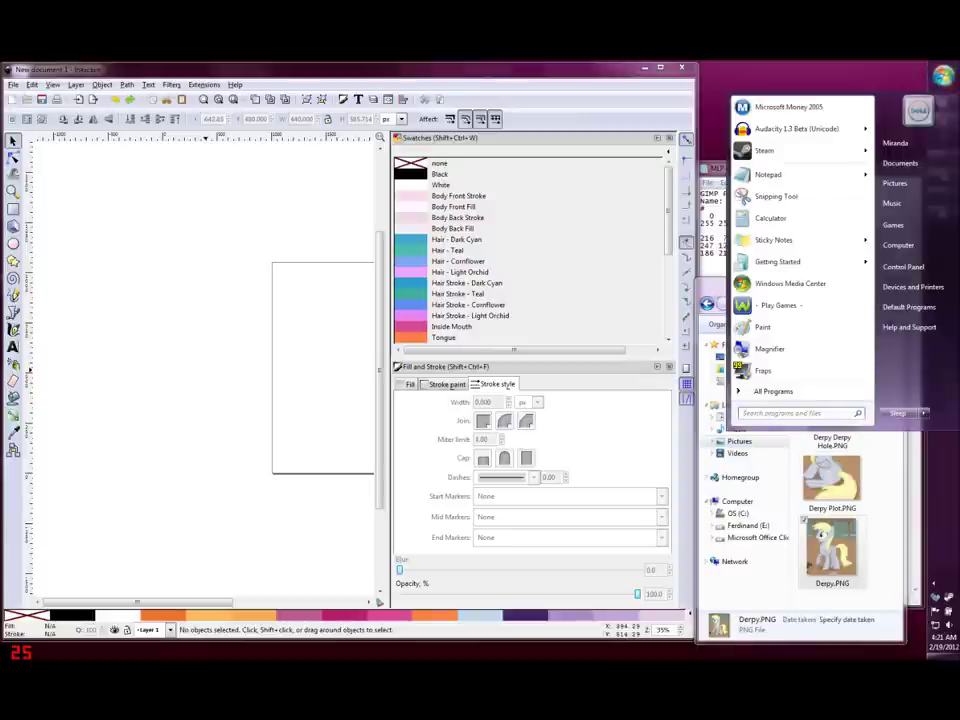
text(snip)
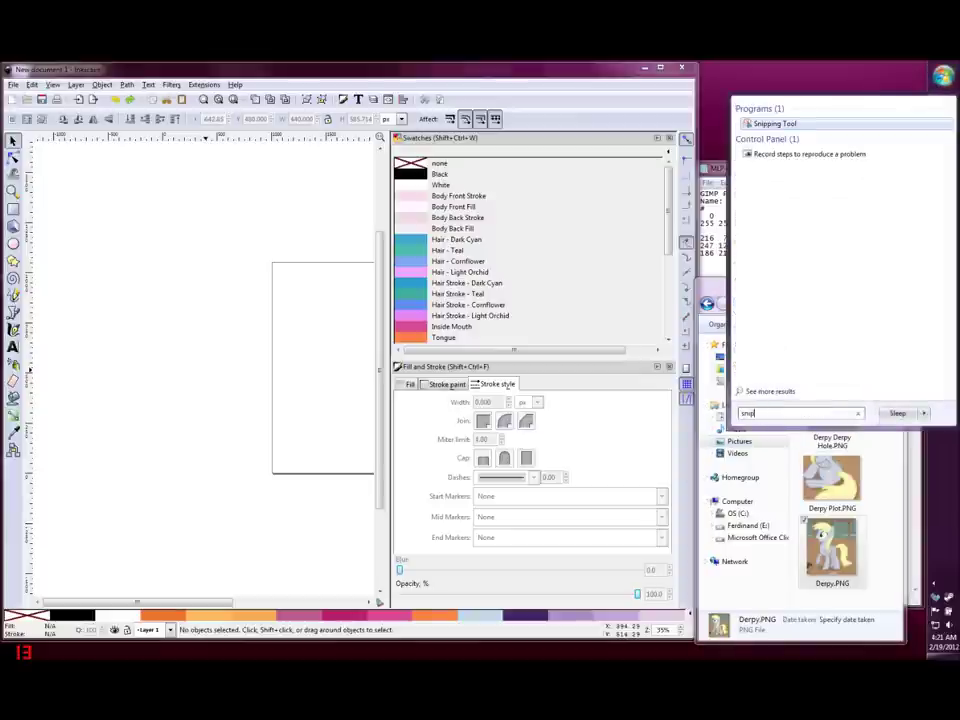
key(Return)
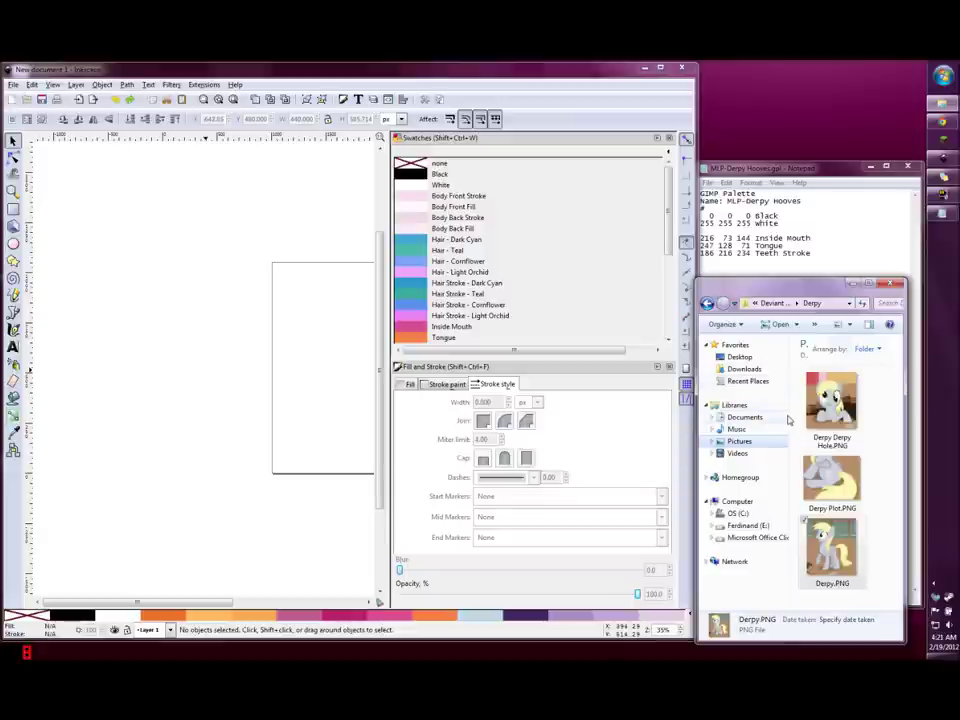
Step: Embed Derpy Derpy Hole.PNG in the drawing and place it at the top left
drag(832, 400, 70, 168)
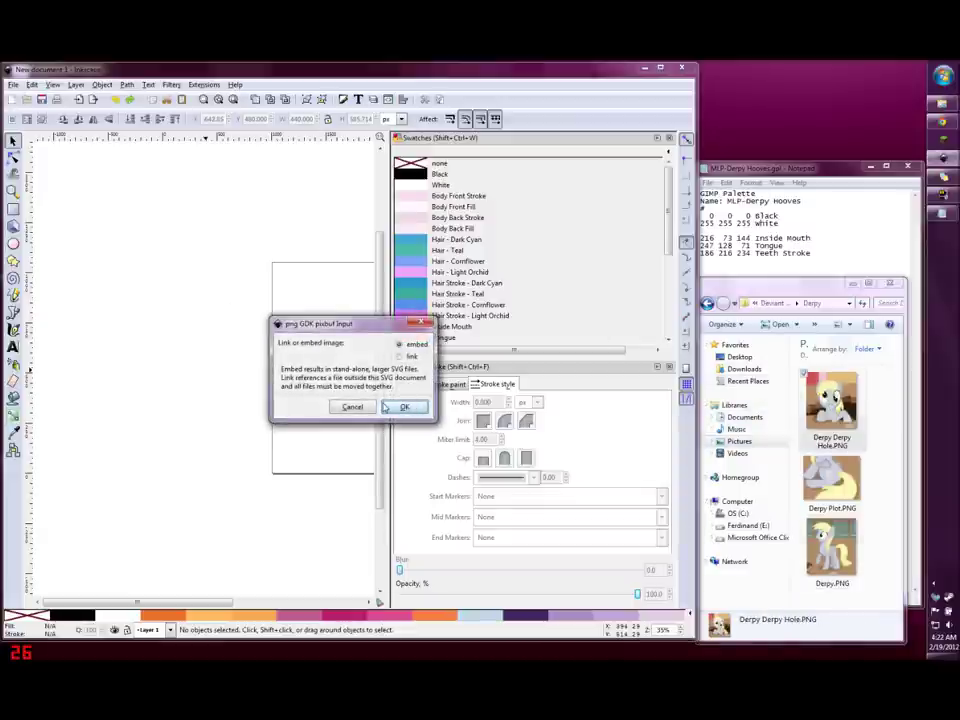
click(405, 408)
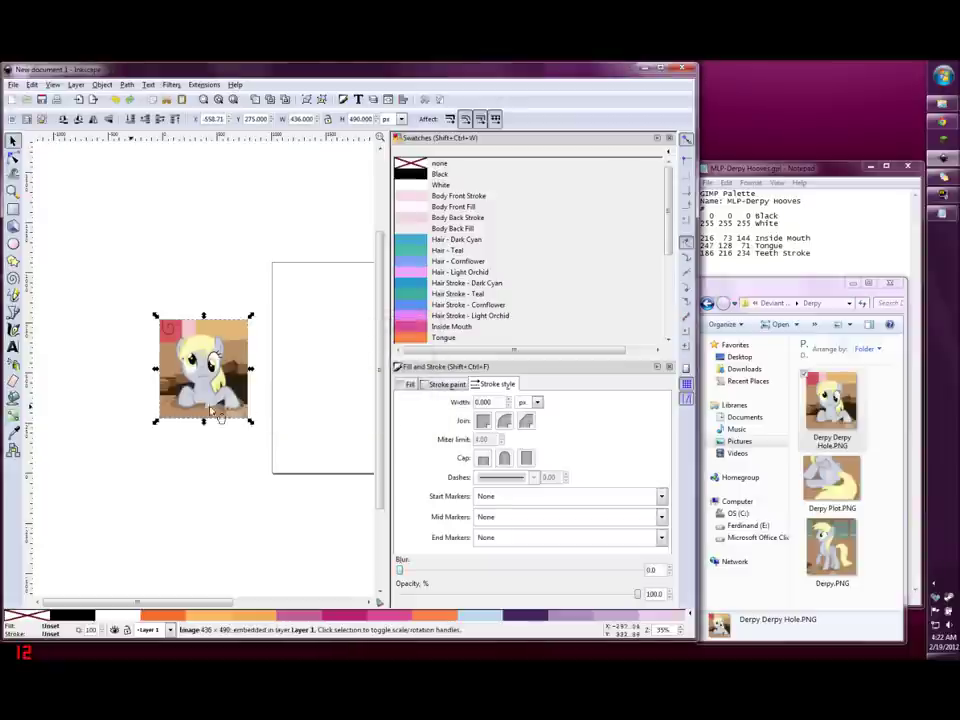
drag(160, 385, 117, 237)
Step: Embed Derpy Plot.PNG and Derpy.PNG, with the standing pony below the large image
drag(831, 480, 379, 354)
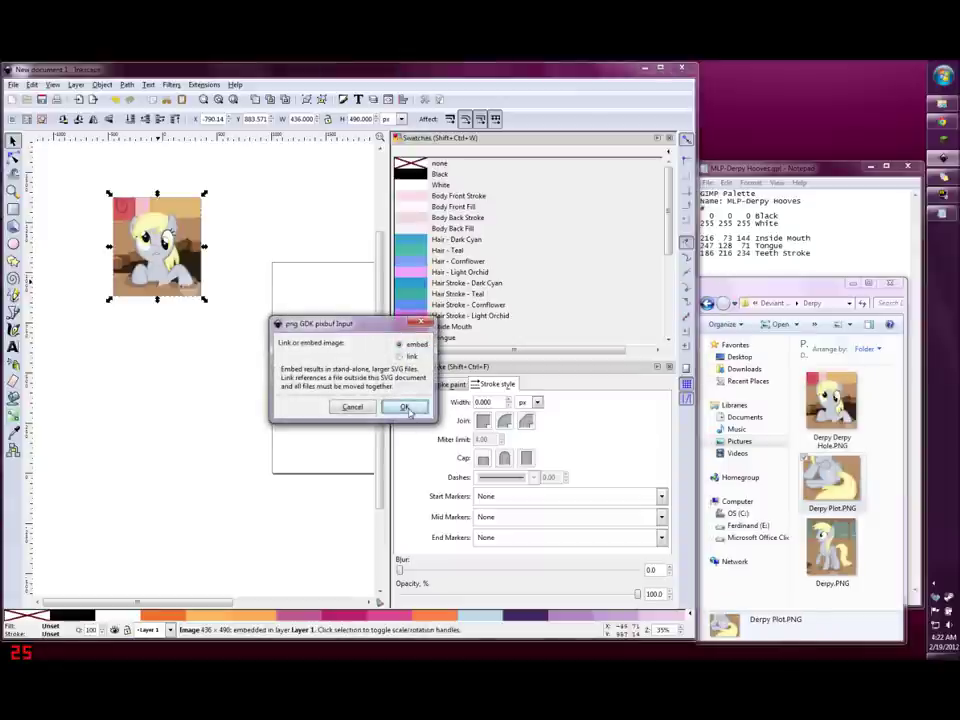
click(403, 405)
drag(831, 555, 229, 480)
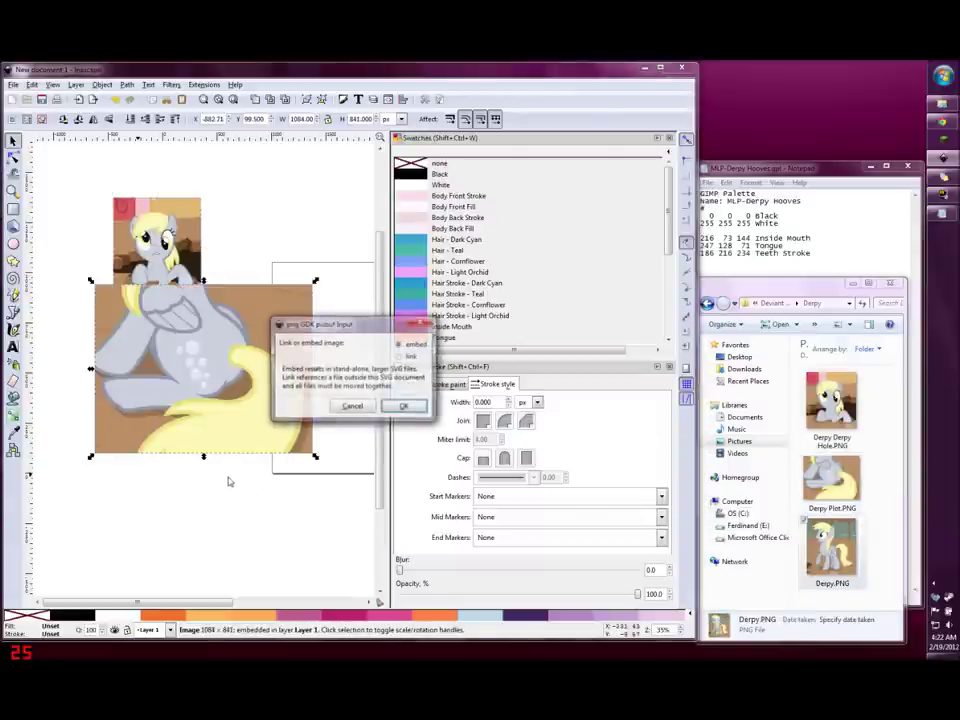
click(403, 407)
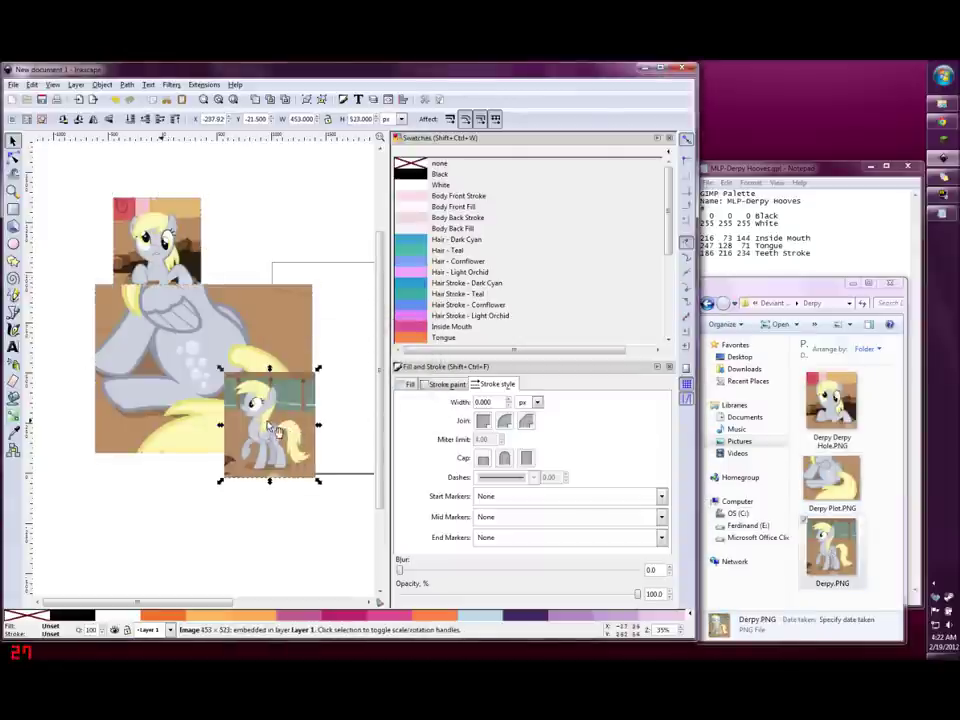
drag(262, 422, 290, 516)
drag(257, 428, 298, 432)
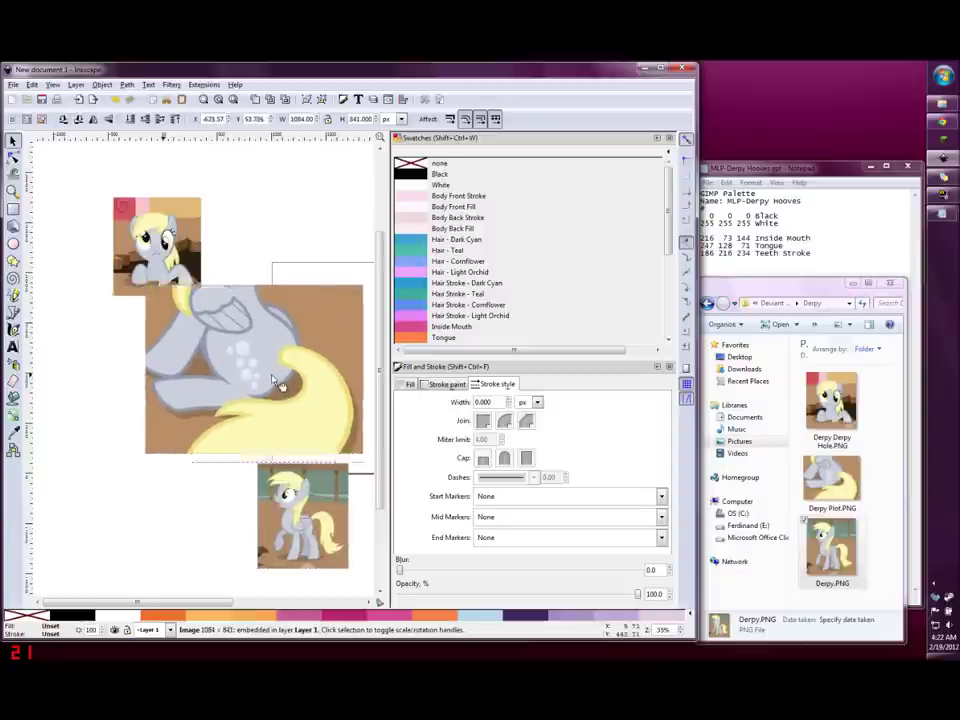
drag(268, 385, 268, 383)
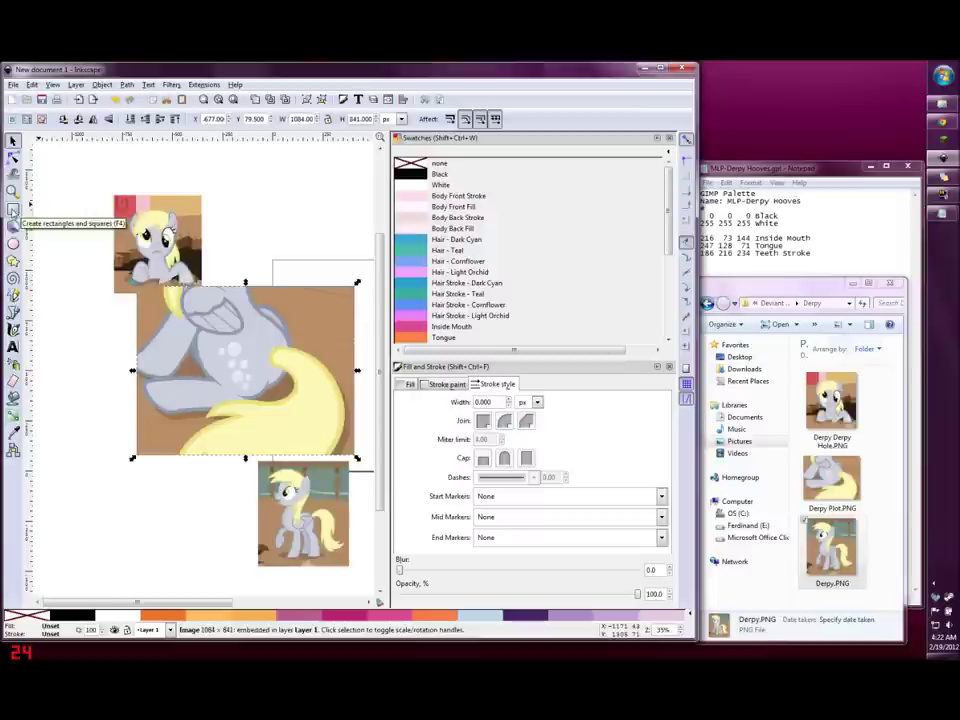
Step: Draw a small black-filled rectangle just right of the top-left Derpy image
click(13, 210)
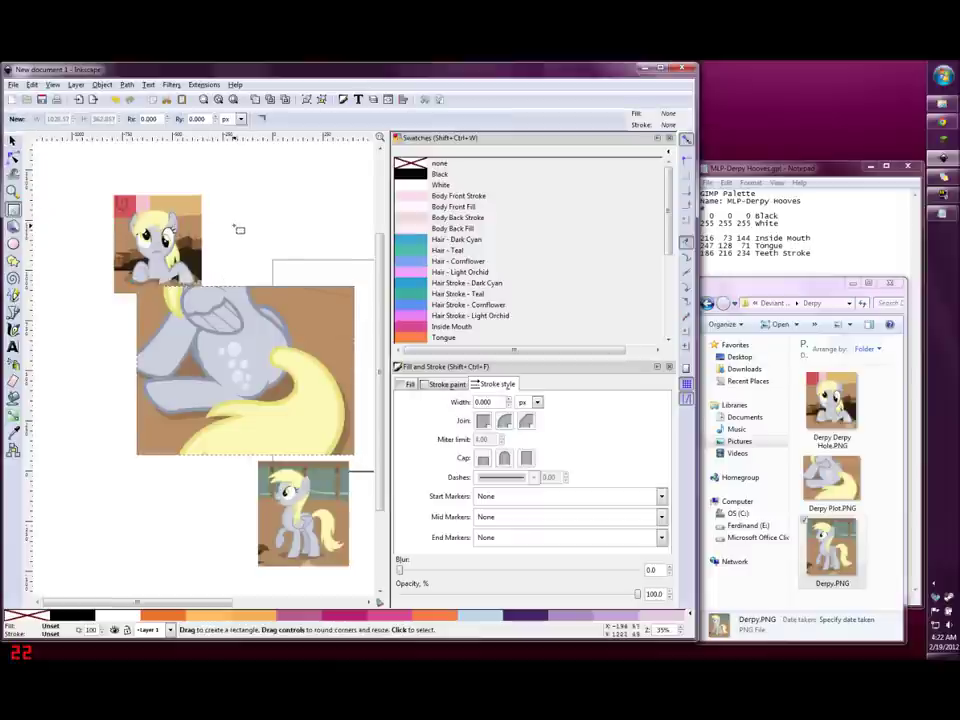
drag(232, 229, 270, 252)
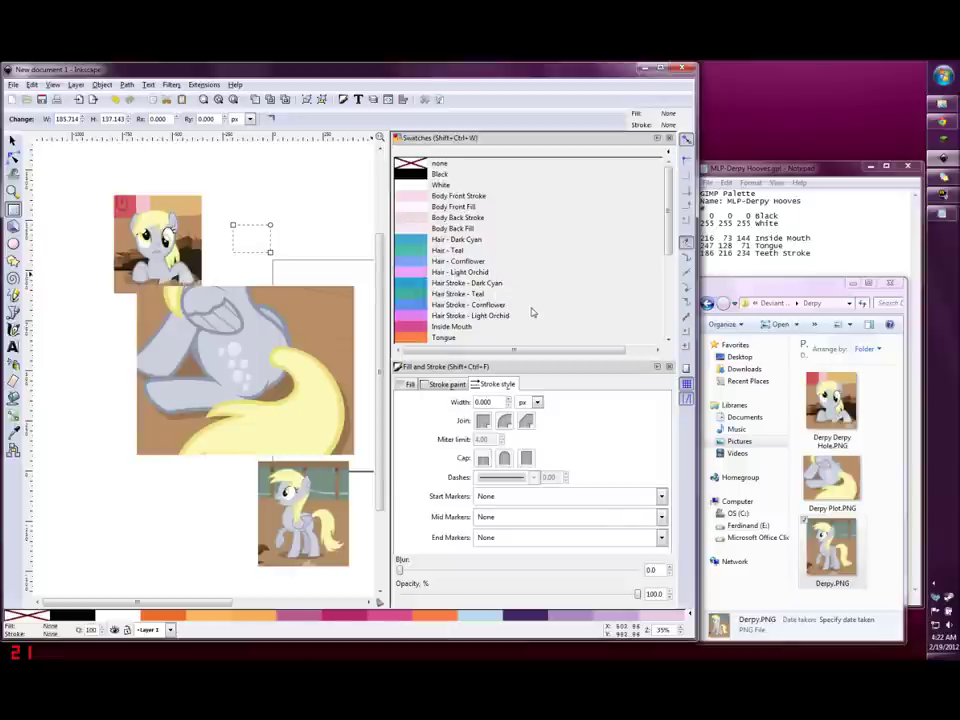
click(450, 174)
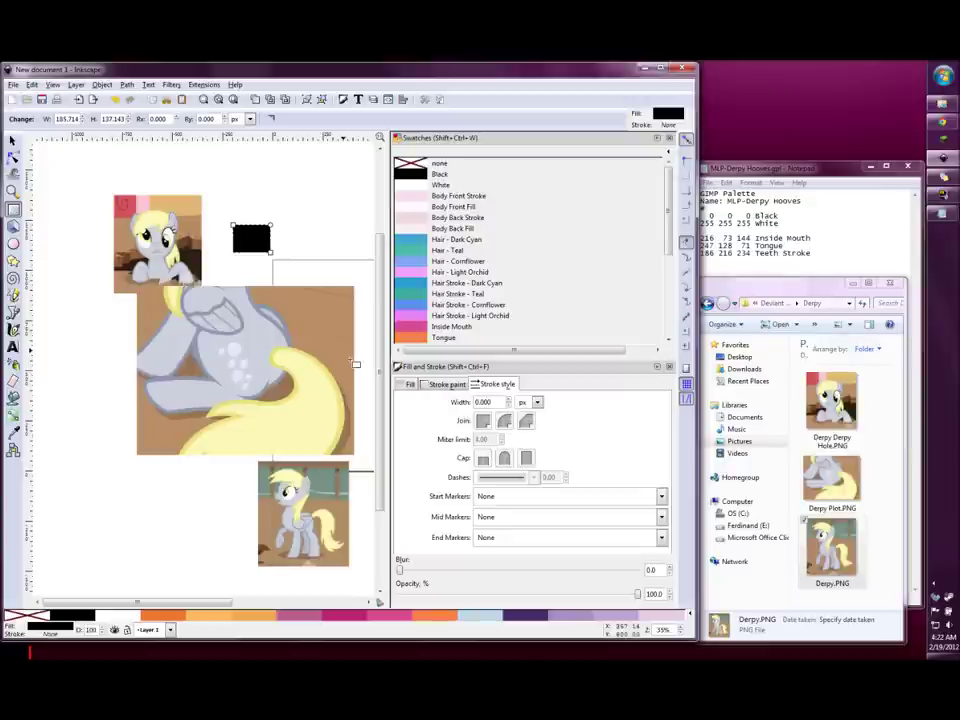
Step: Fill the rectangle with the pony's averaged grey body colour, 202 207 220, using the Dropper
click(404, 385)
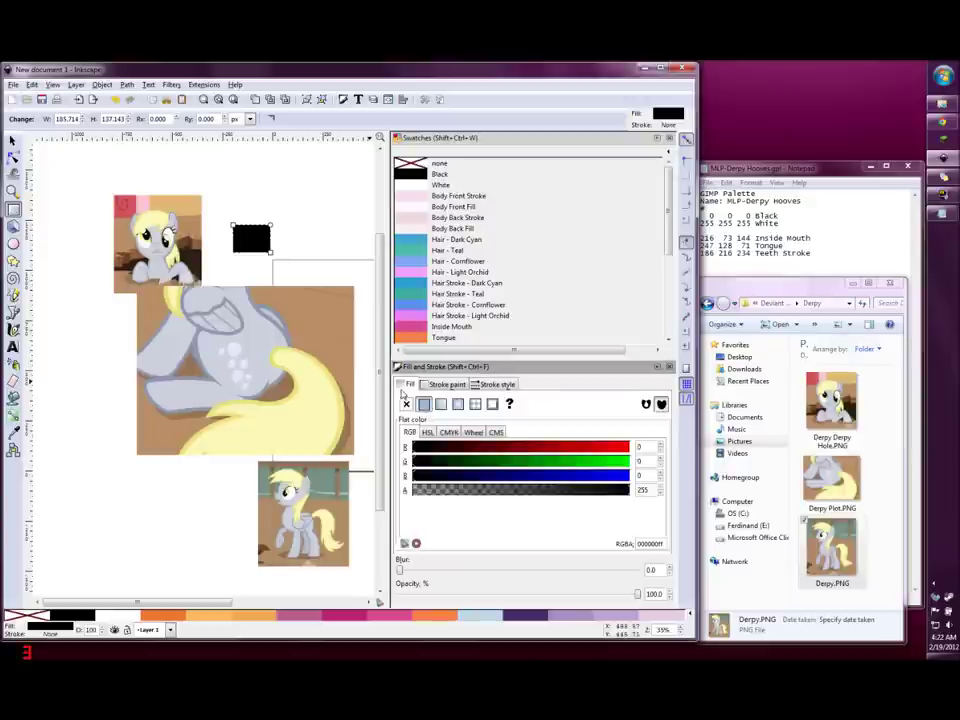
scroll(311, 381, up, 1)
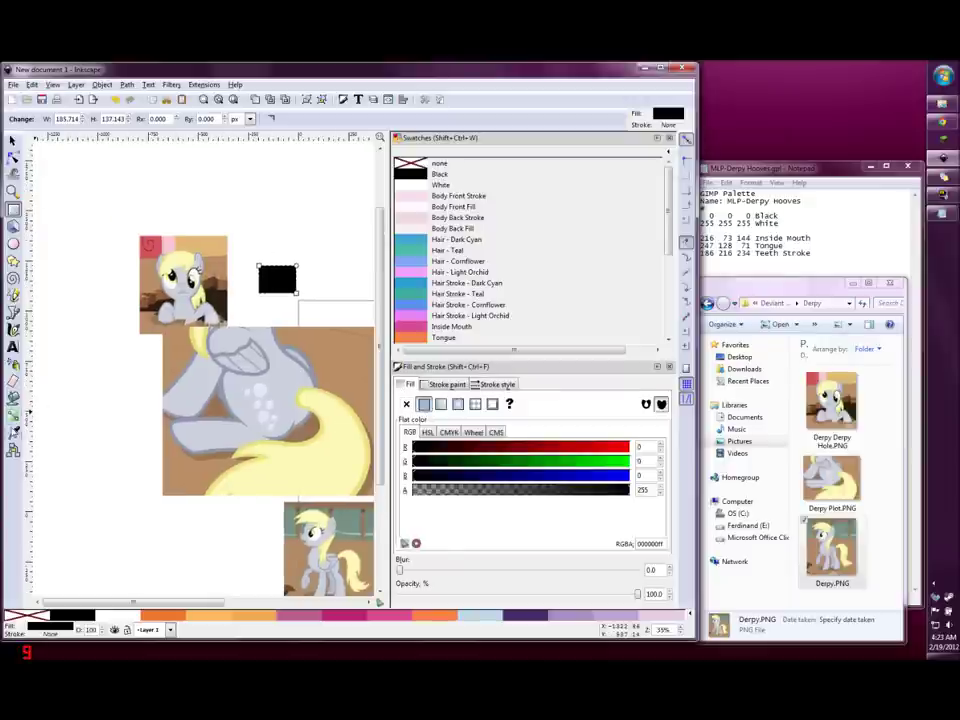
click(14, 430)
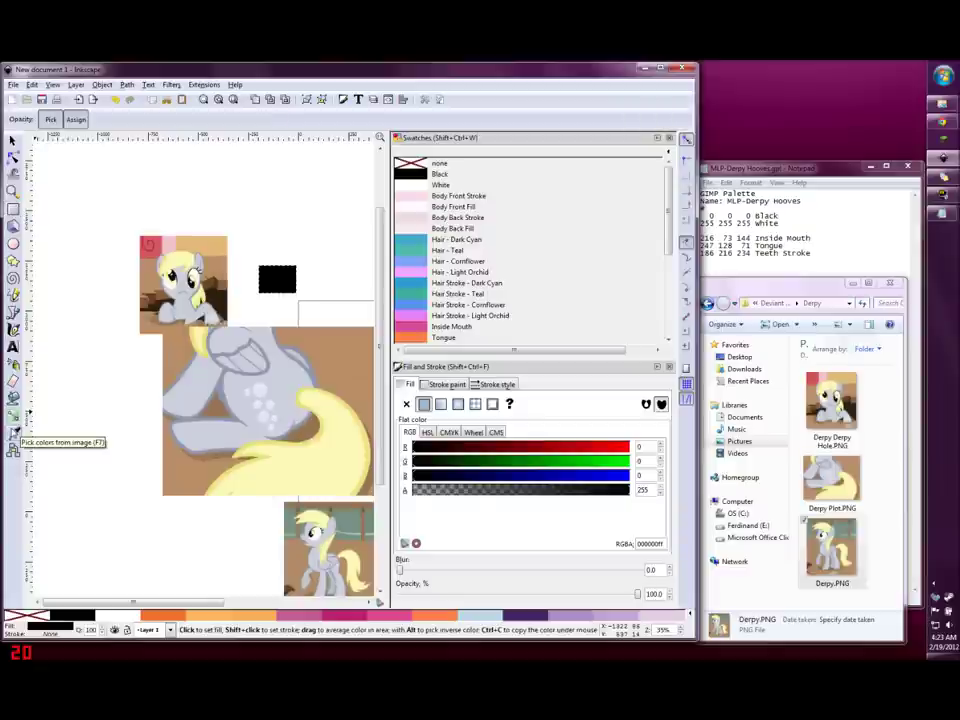
scroll(197, 449, up, 2)
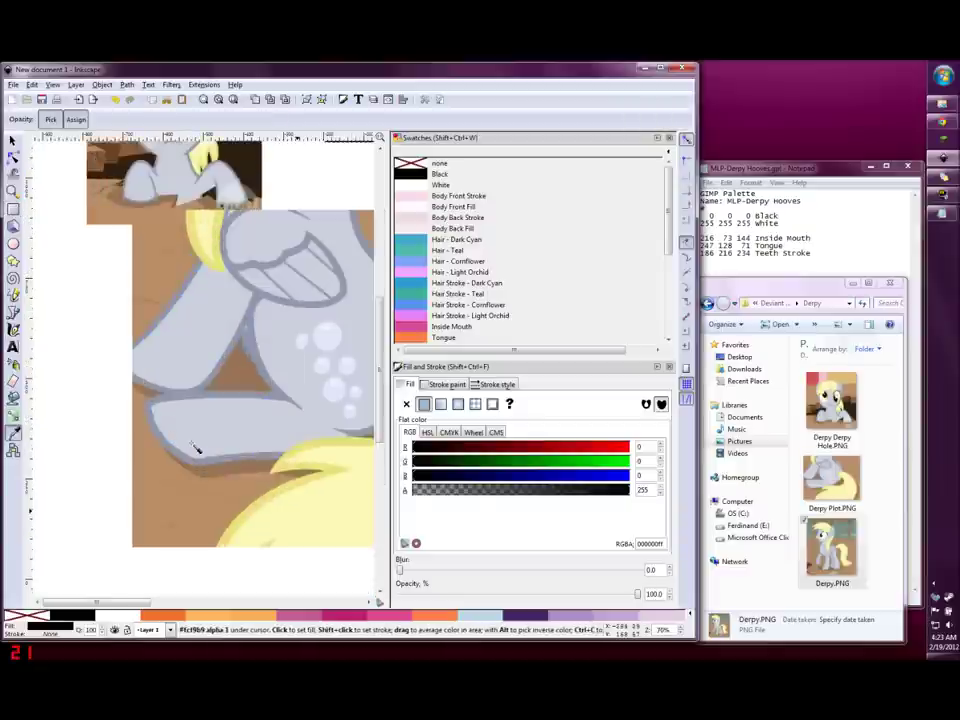
scroll(197, 449, up, 4)
scroll(197, 449, down, 1)
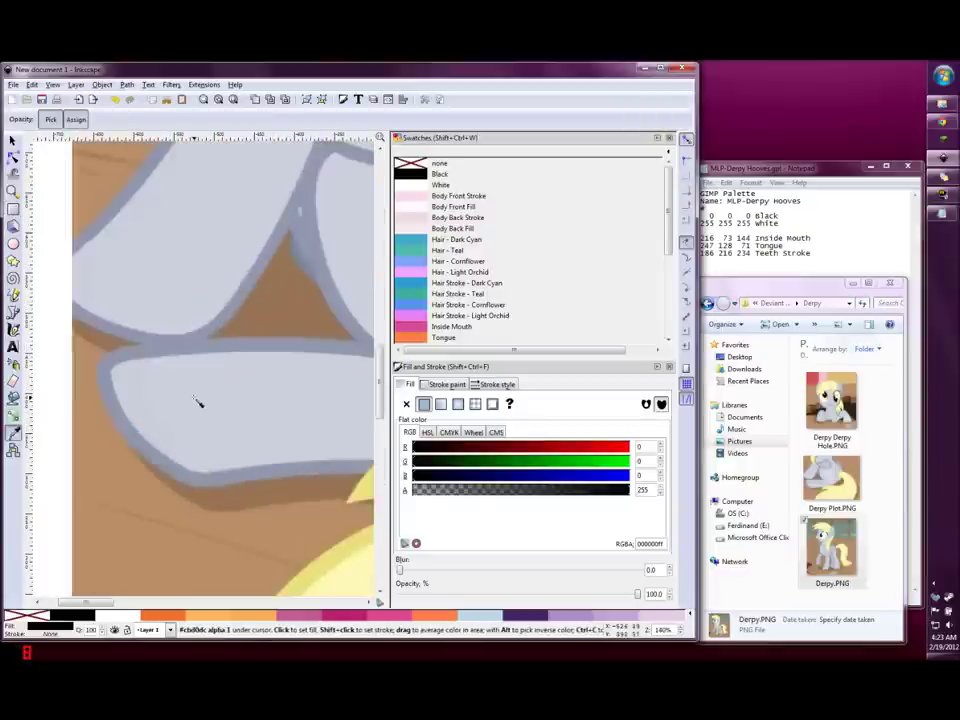
scroll(195, 405, down, 1)
drag(197, 405, 258, 407)
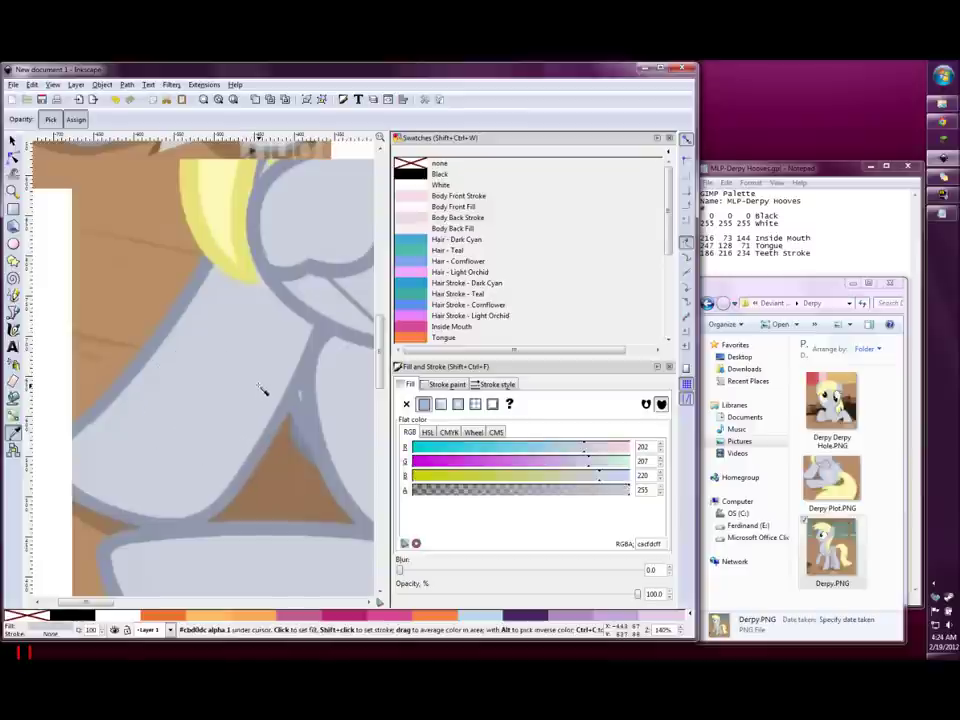
key(5)
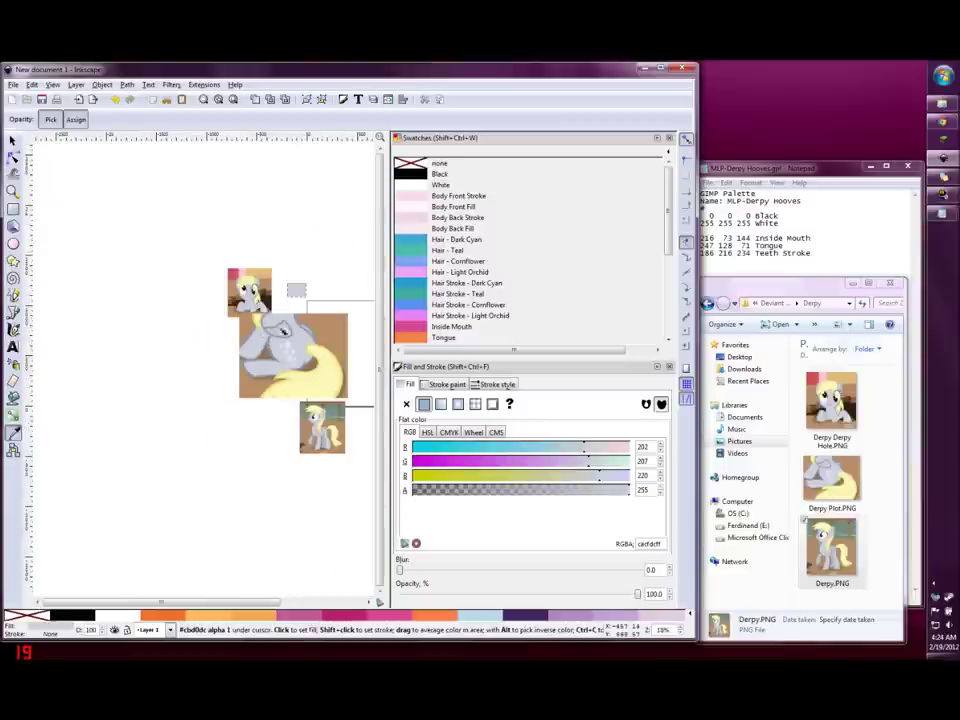
Step: Record 202 207 220 Body Fill in the Notepad palette and start a new line
click(426, 406)
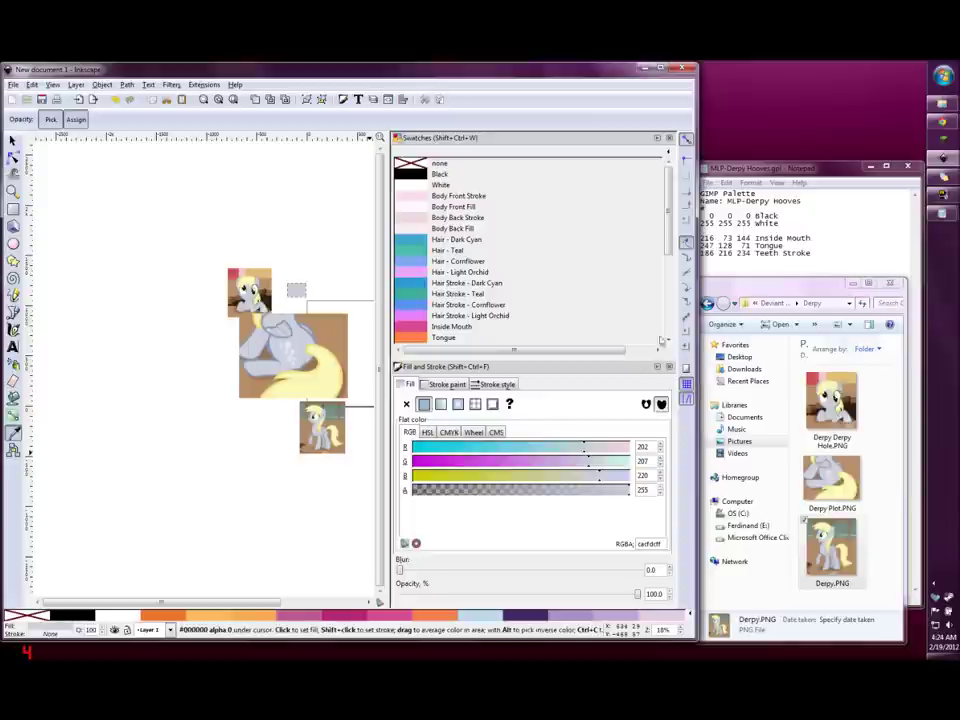
key(alt+Tab)
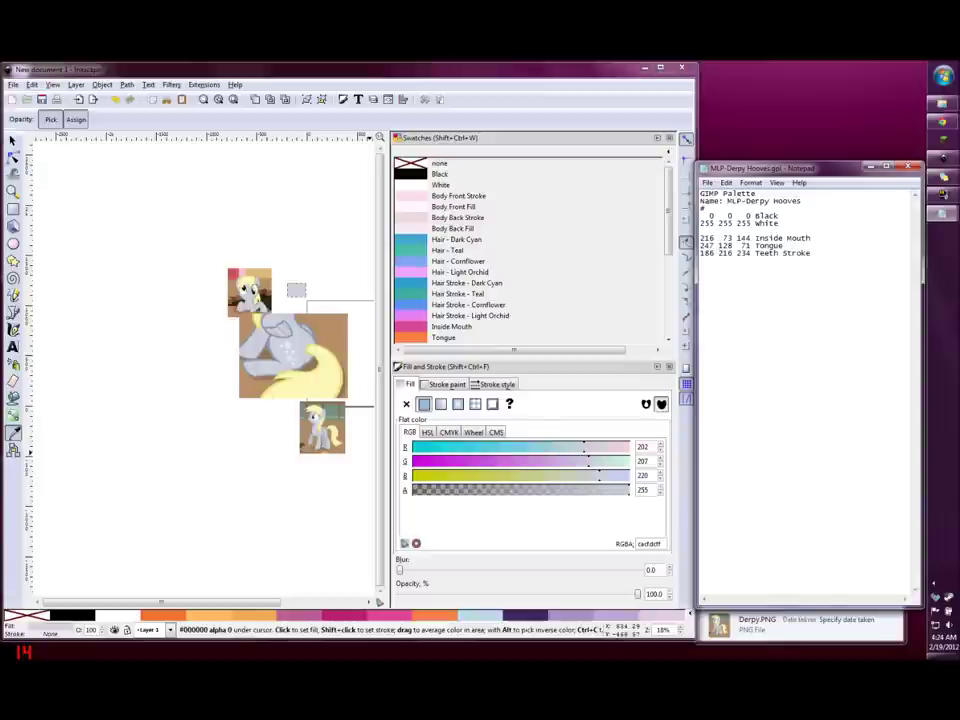
text(202 207 220 Body Fill)
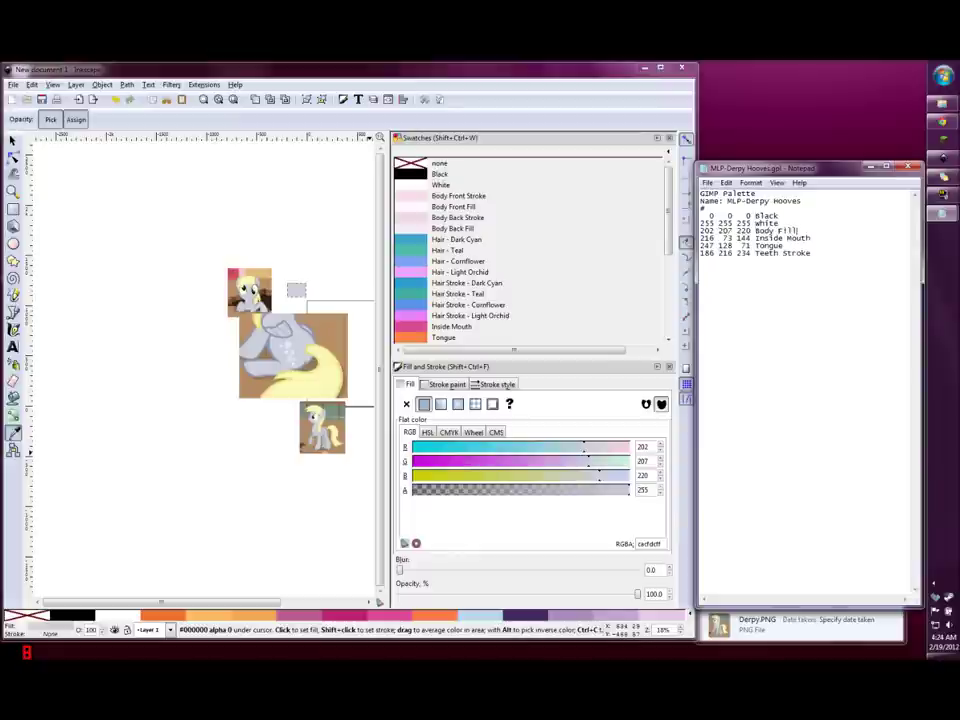
key(Return)
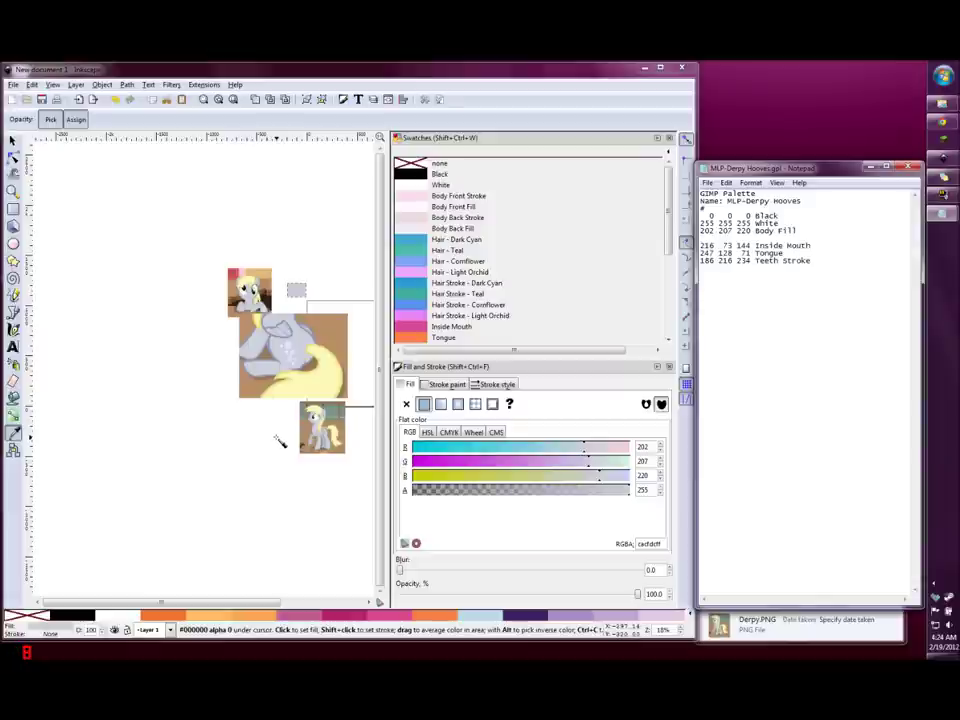
Step: Sample and record Body Stroke (142 151 174) and Body Fill Back (183 188 199) in the palette
scroll(255, 345, up, 9)
click(253, 289)
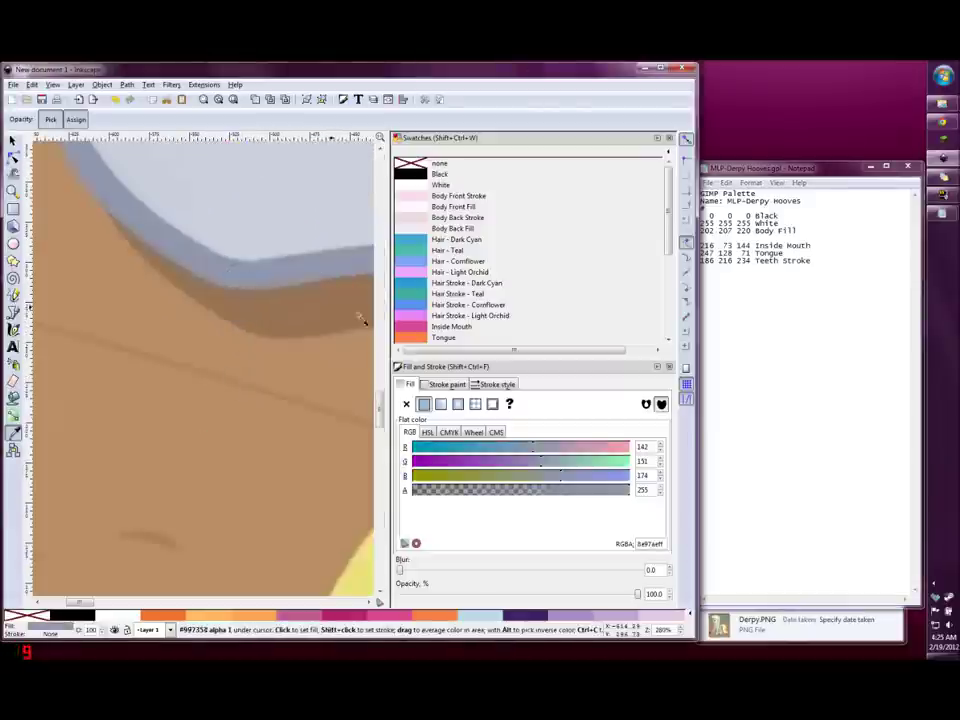
key(alt+Tab)
text(142 151 174 Body Stroke)
key(Home)
key(Return)
key(alt+Tab)
scroll(260, 230, down, 1)
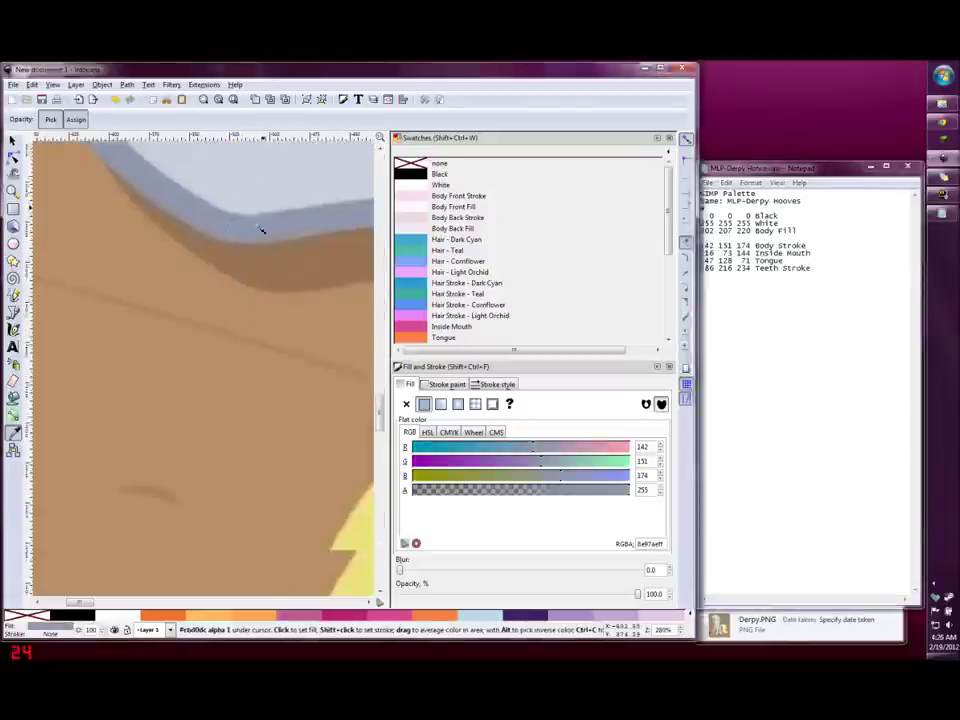
scroll(260, 230, down, 2)
click(215, 260)
key(alt+Tab)
text(183 188 199 Body)
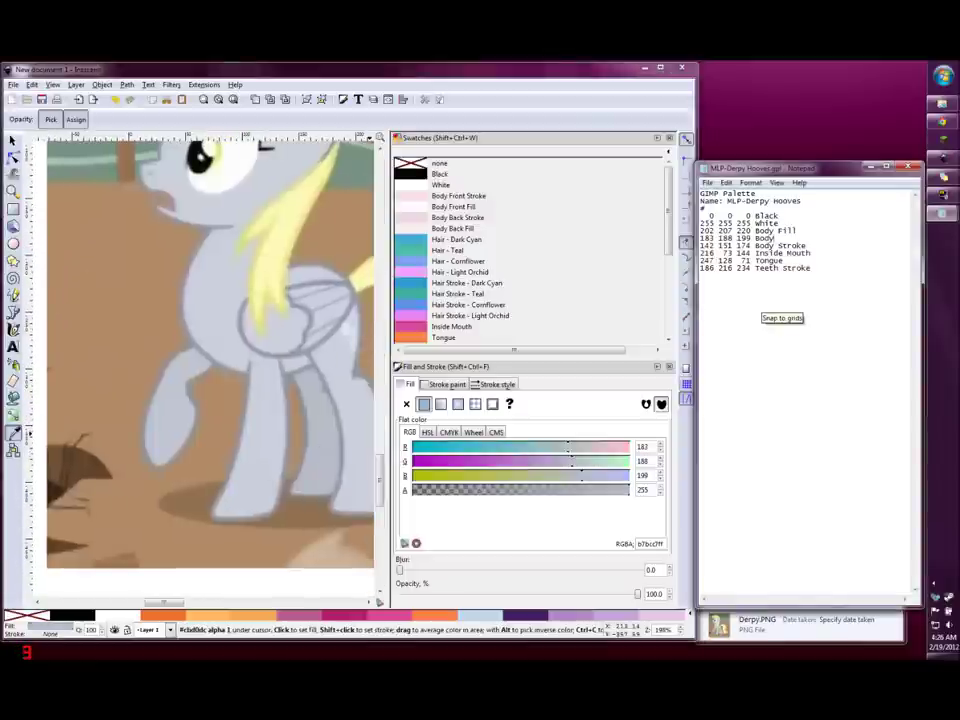
text( Fill Back)
key(Down)
key(Return)
Step: Sample and record Hair Fill (252 249 185) and Hair Stroke (234 227 120)
key(alt+Tab)
scroll(204, 358, down, 4)
scroll(257, 317, up, 2)
click(257, 317)
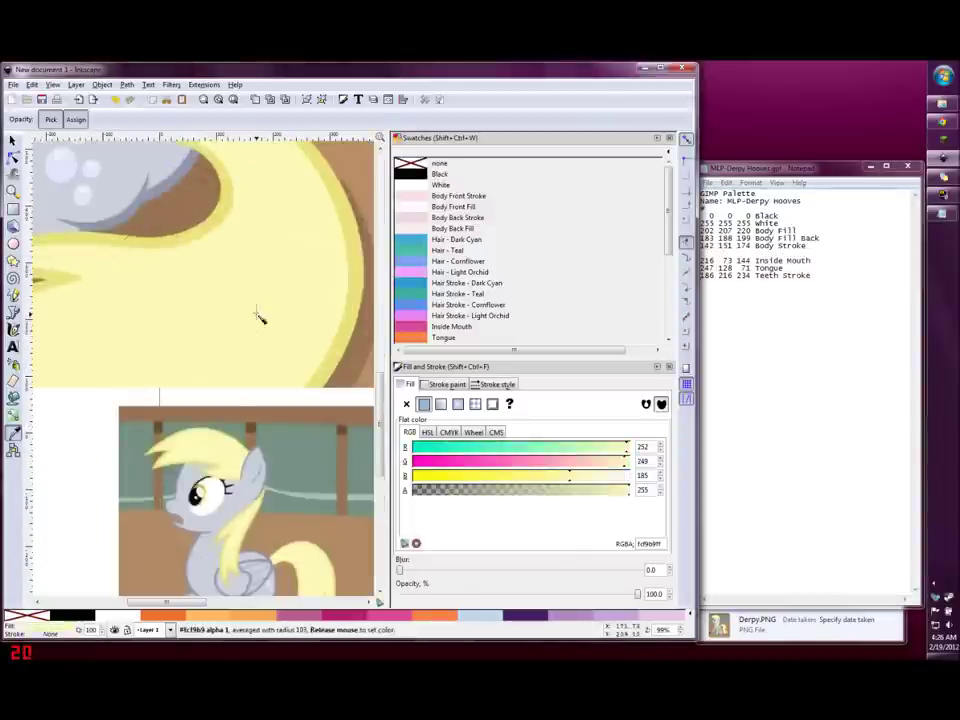
key(alt+Tab)
text(252 249 185 Hair Fill)
key(Return)
key(alt+Tab)
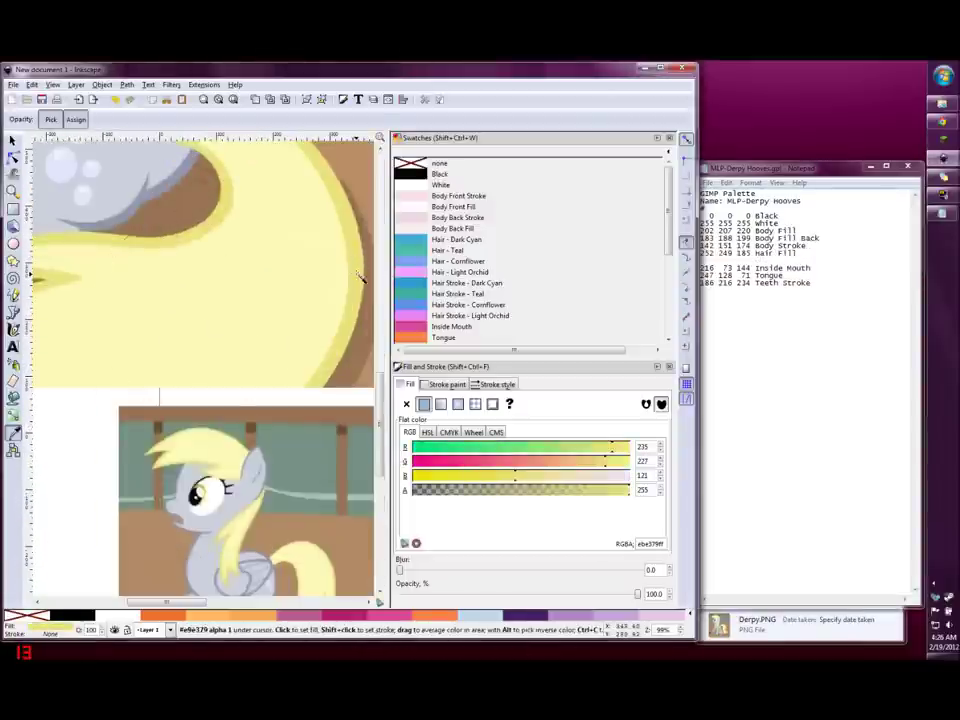
click(33, 279)
key(alt+Tab)
text(234 227 120 Hair Stroke)
key(Return)
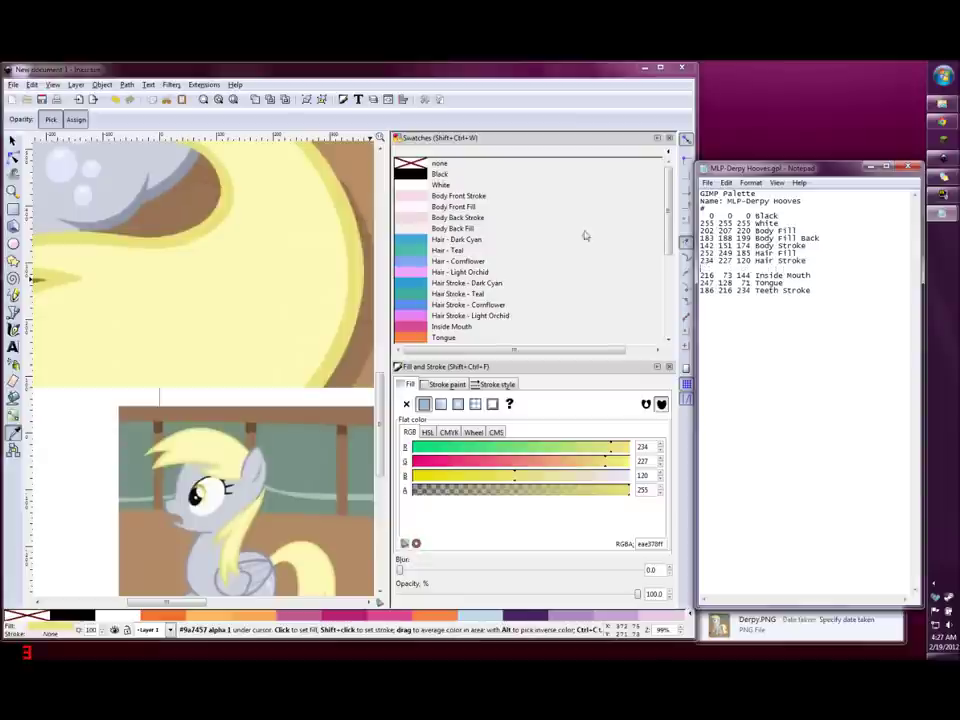
Step: Sample the iris and add Iris Top Gradient and Iris Bottom Gradient (239 247 151) lines
key(alt+Tab)
key(minus)
key(minus)
key(minus)
key(plus)
key(plus)
key(plus)
key(plus)
key(plus)
click(350, 240)
key(alt+Tab)
text(204)
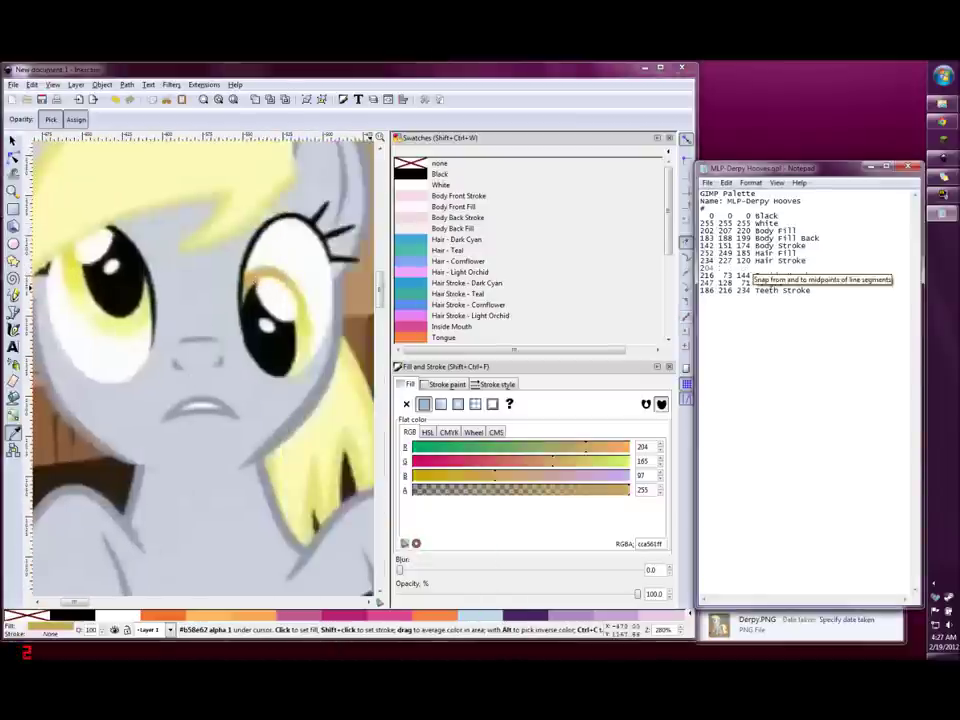
key(alt+Tab)
scroll(530, 250, down, 4)
key(alt+Tab)
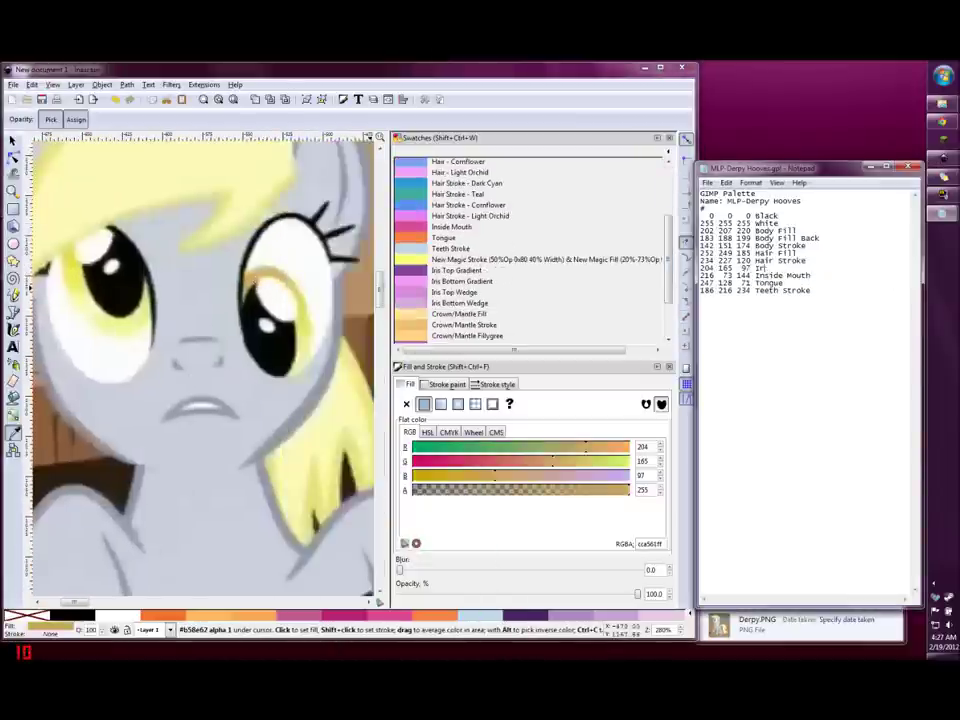
text(Iris Top Gradient)
key(Return)
key(alt+Tab)
click(92, 337)
Step: Sample and record Iris Top Wedge (250 251 171) and iris bottom wedge (248 248 197)
key(alt+Tab)
text(239 247 151 Iris Bottom Gradient)
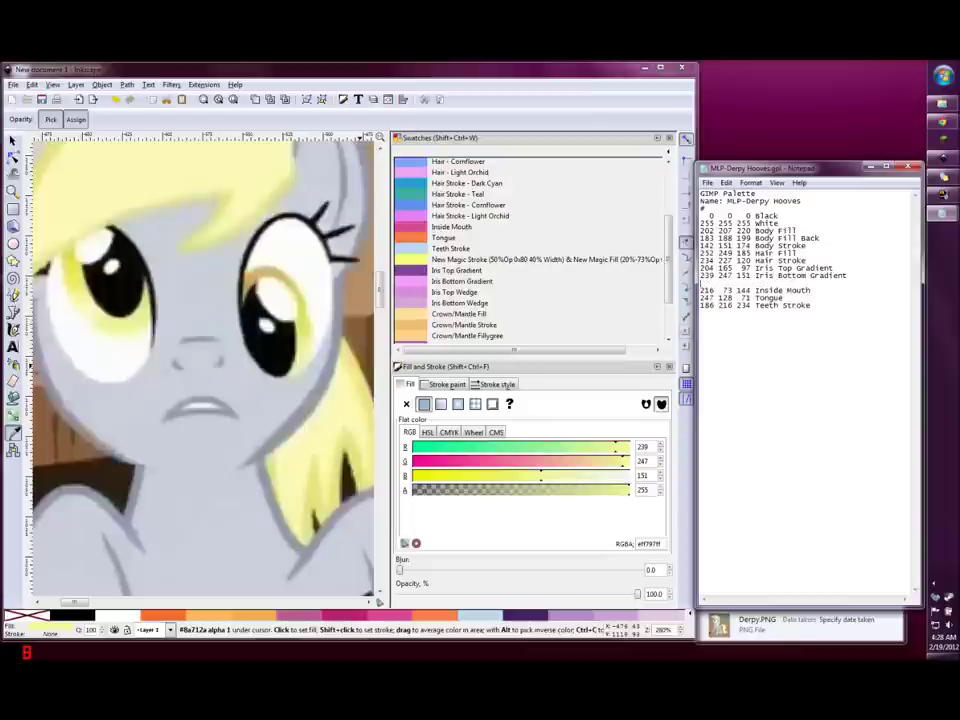
key(Return)
key(alt+Tab)
click(130, 322)
key(alt+Tab)
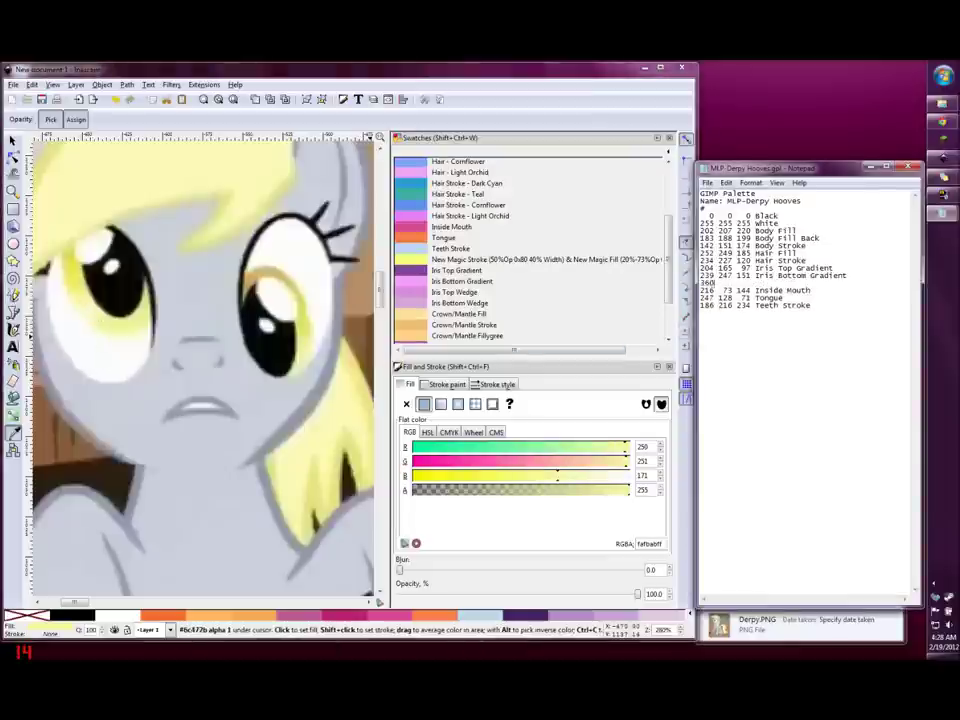
text(250 251 171 Iris Top Wedge)
key(Return)
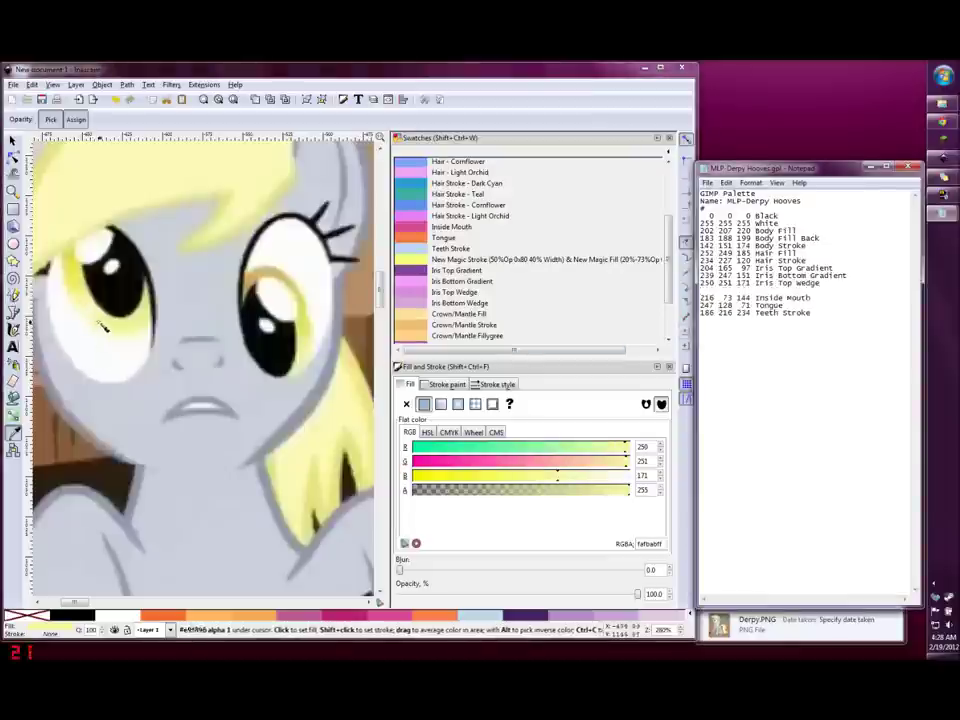
key(alt+Tab)
click(127, 327)
key(alt+Tab)
text(248 248 197 Iris Bottom Wedge)
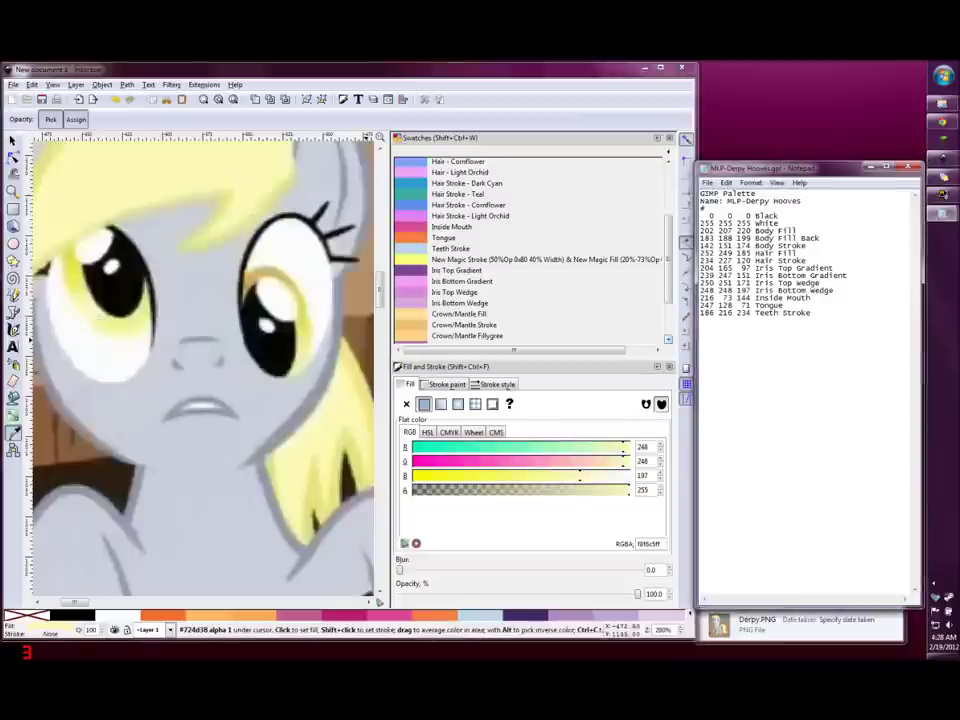
scroll(530, 250, down, 3)
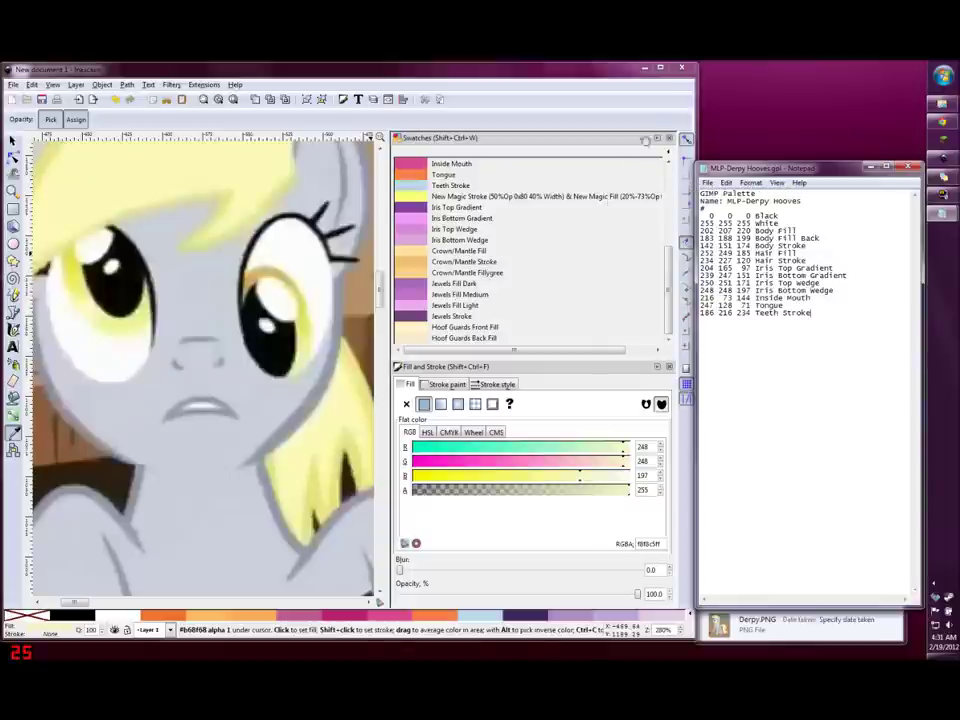
Step: Close Inkscape without saving and relaunch it with a fresh blank document
click(678, 71)
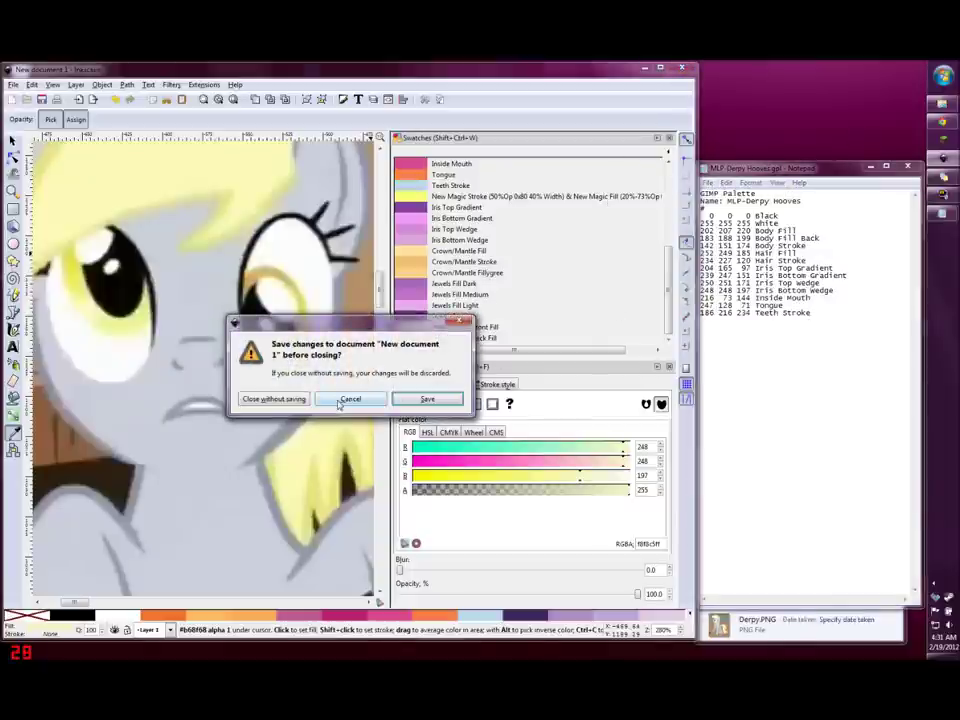
click(273, 399)
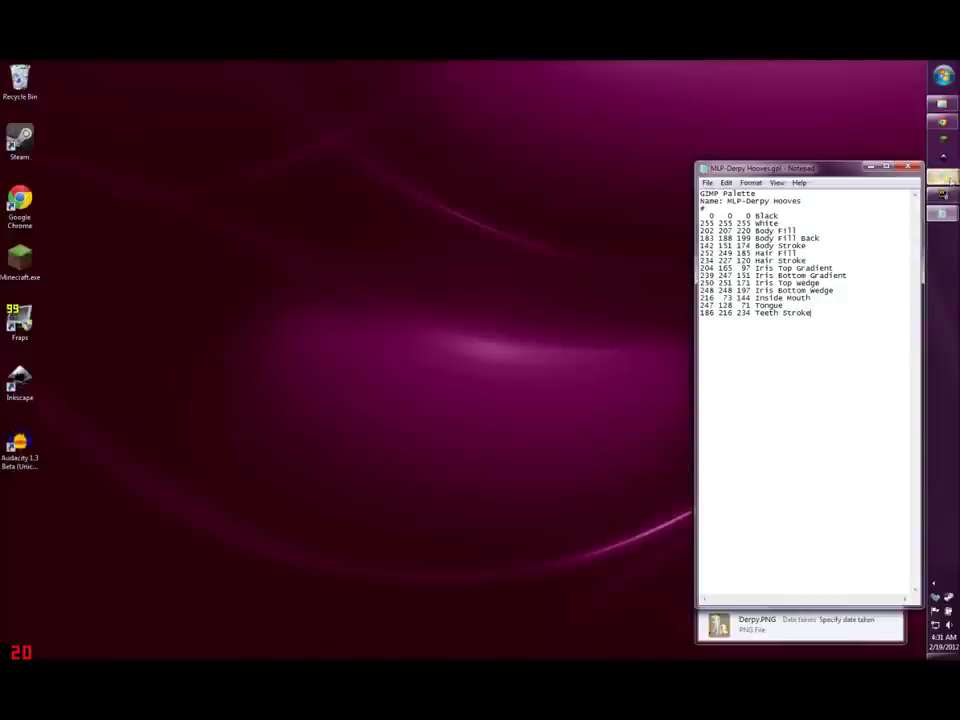
click(944, 160)
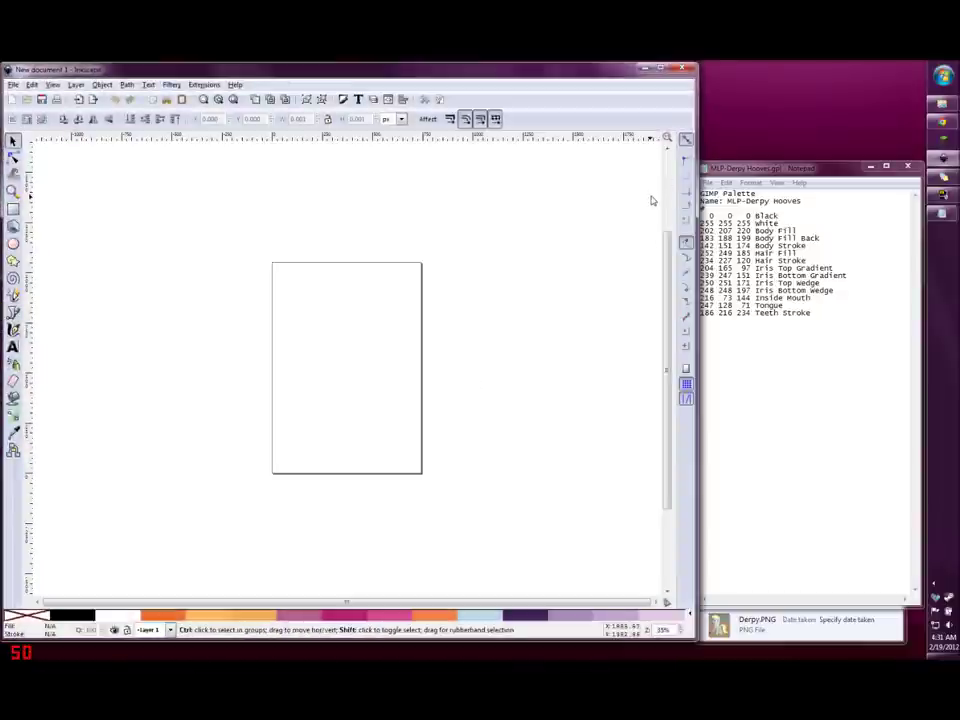
Step: Load the MLP-Derpy Hooves palette in Swatches and enlarge the panel to show every colour
key(shift+ctrl+w)
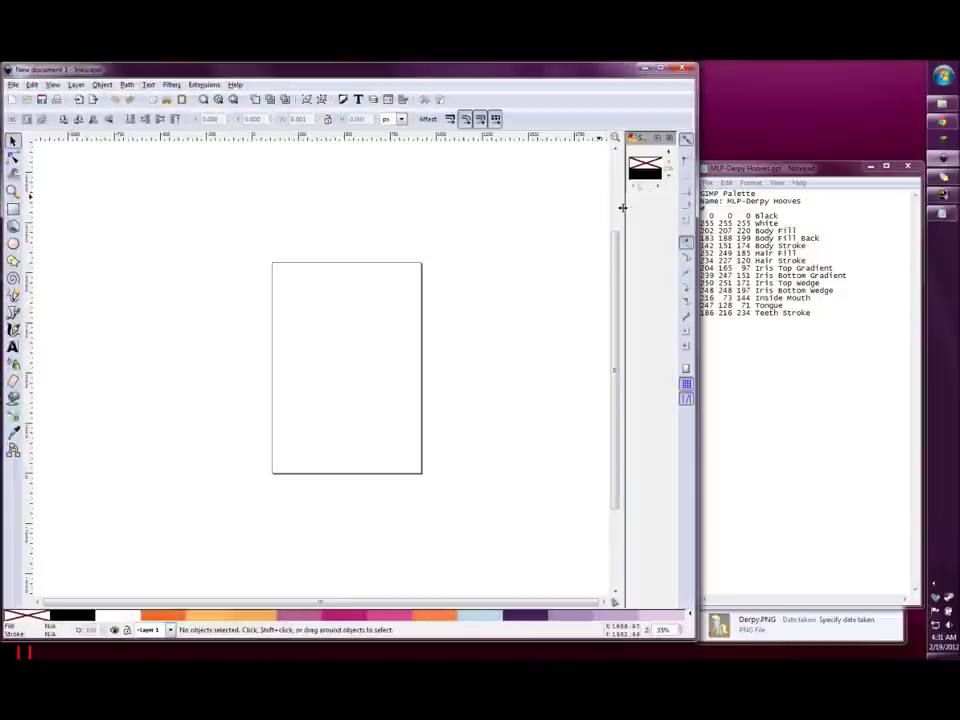
click(668, 153)
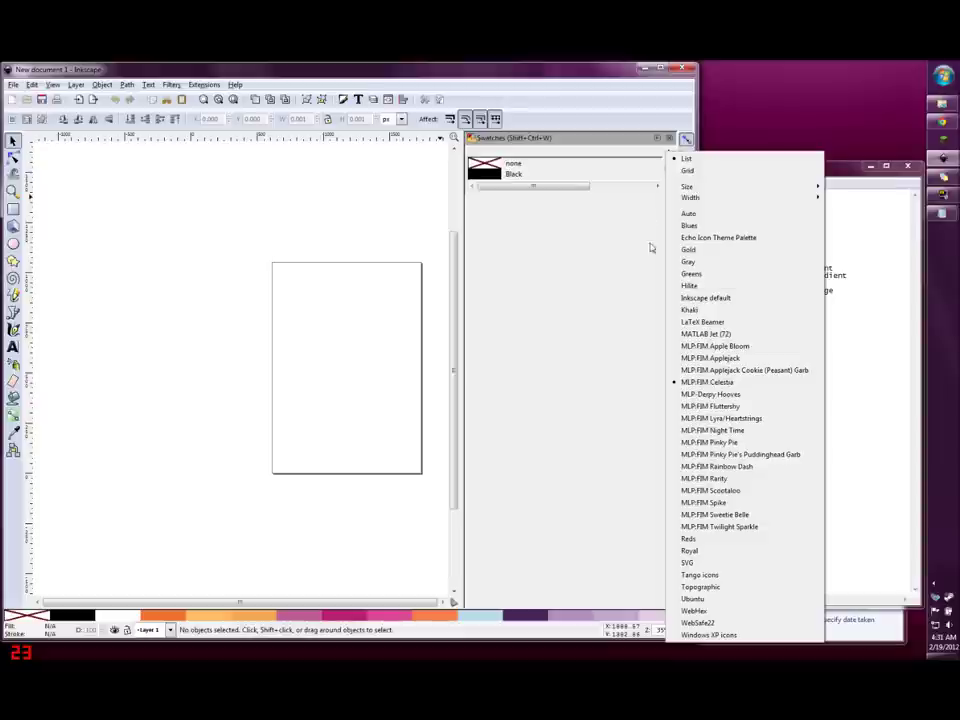
click(711, 394)
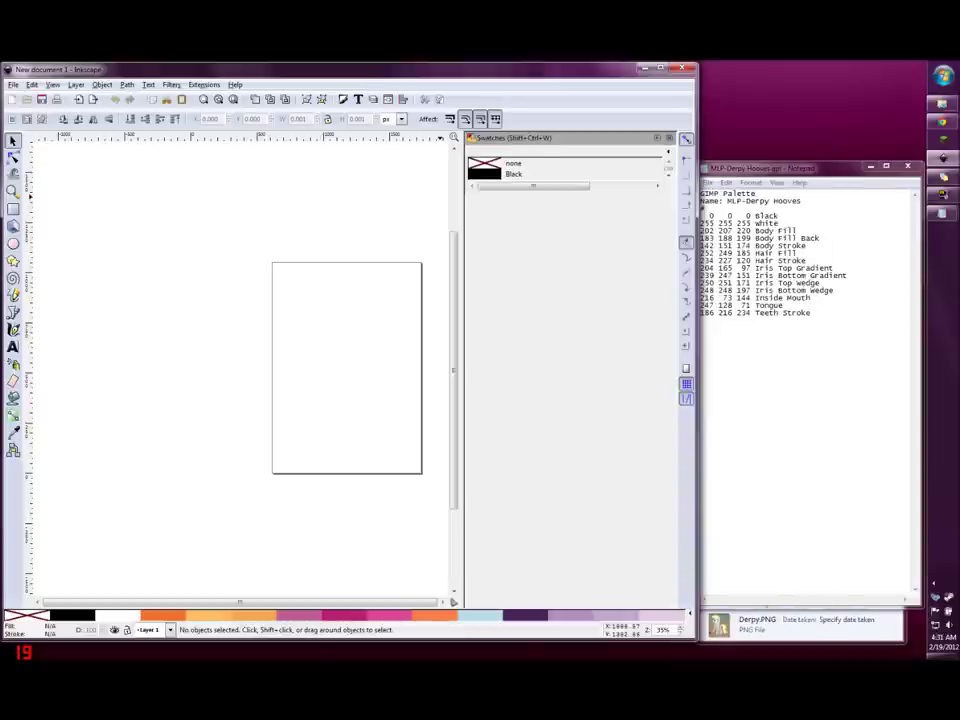
drag(594, 193, 600, 377)
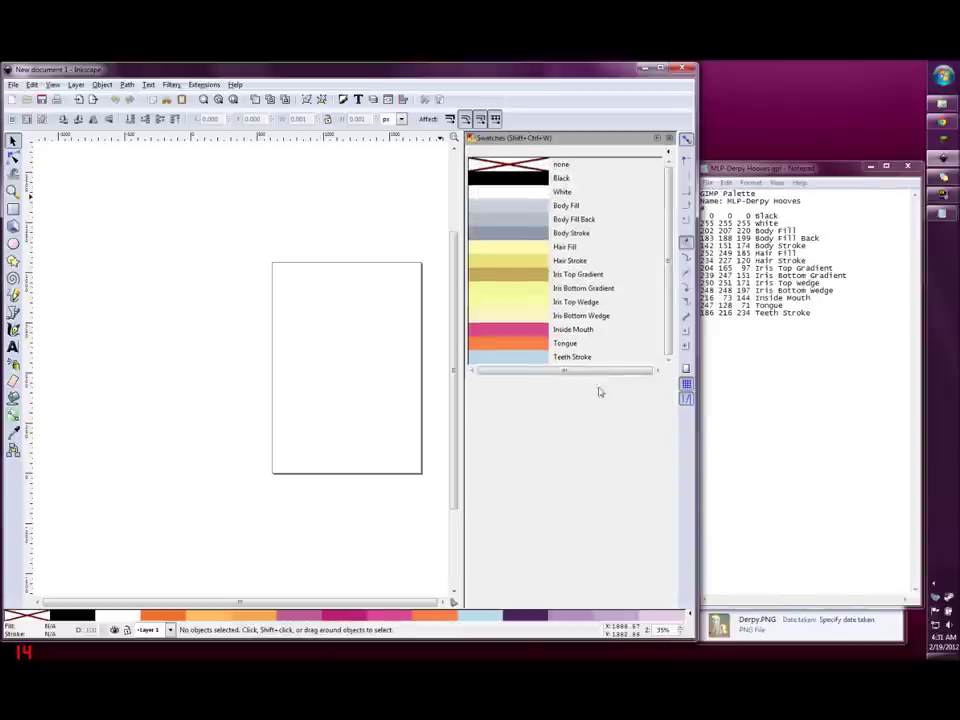